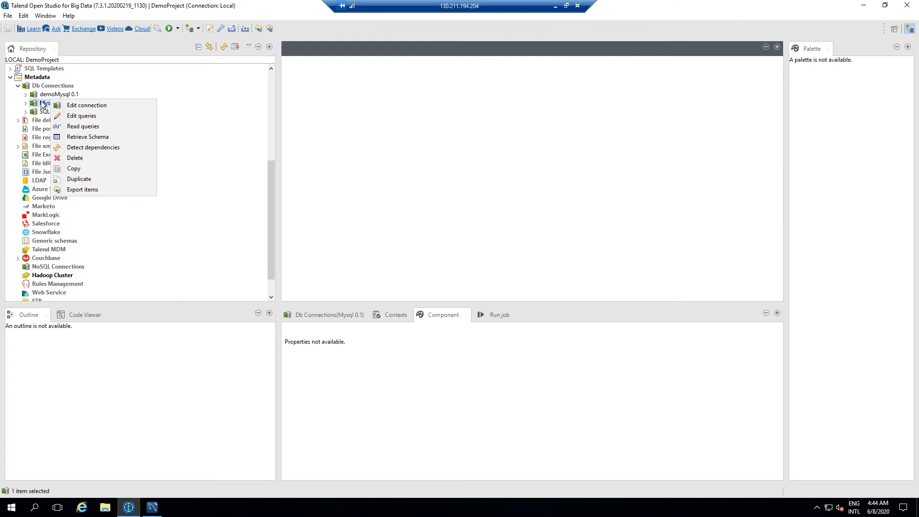
# - Retrieve the table schemas of the Mysql connection, including all tables of the sakila catalog
pyautogui.click(82, 138)
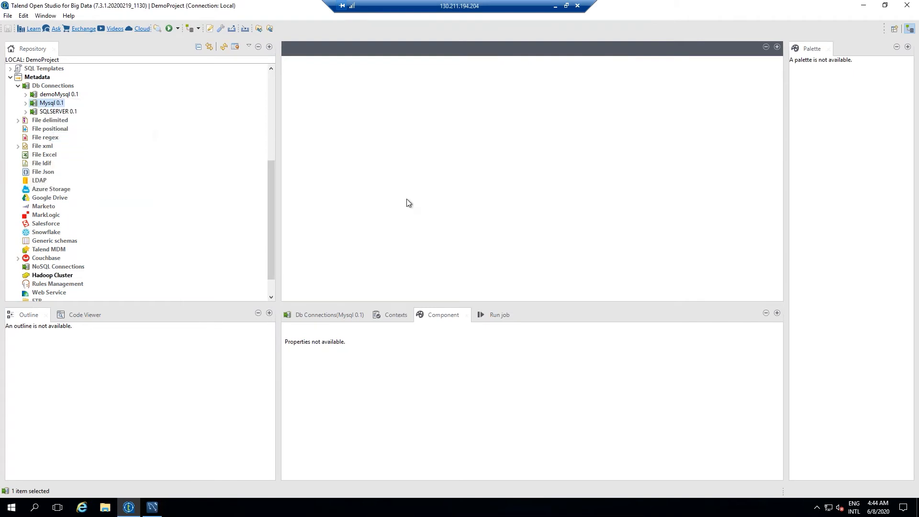
pyautogui.click(554, 342)
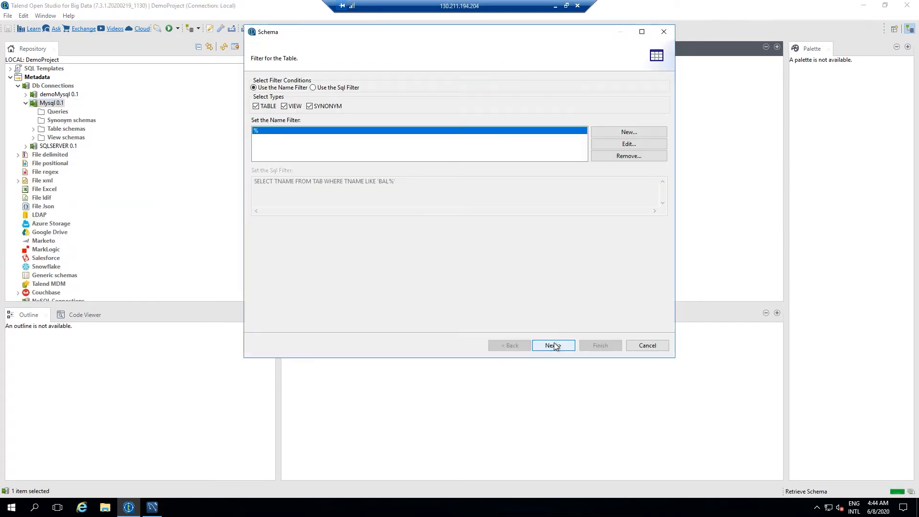
pyautogui.click(269, 133)
pyautogui.click(269, 133)
pyautogui.click(269, 133)
pyautogui.click(287, 227)
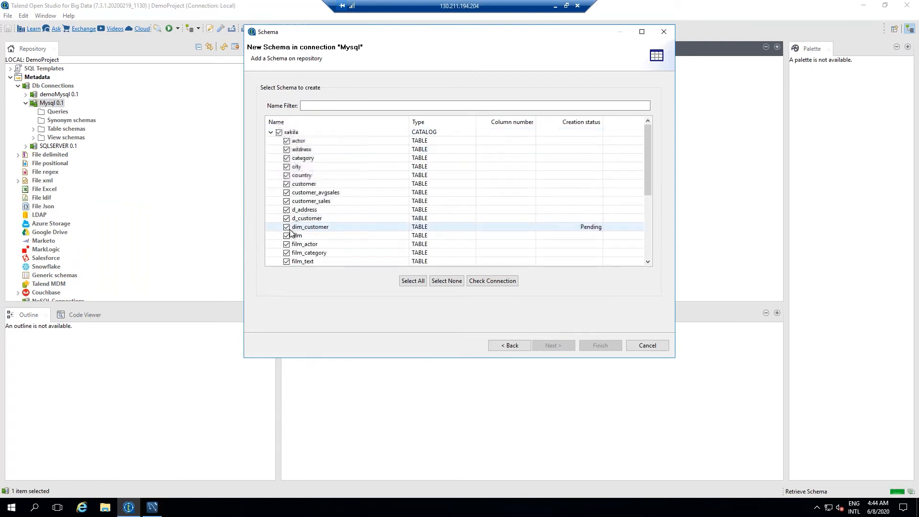
pyautogui.click(558, 344)
pyautogui.click(599, 344)
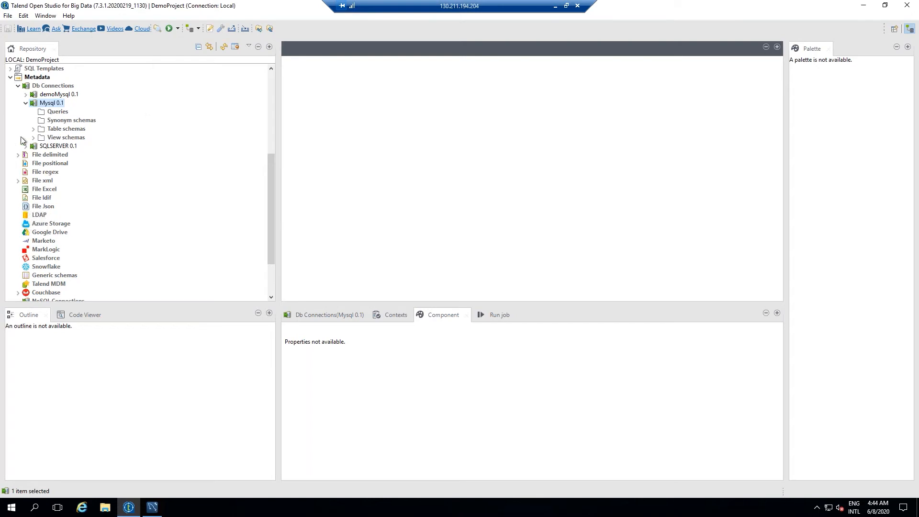
# - List the table schemas of the Mysql connection and try to place the customer table in the design workspace
pyautogui.click(34, 129)
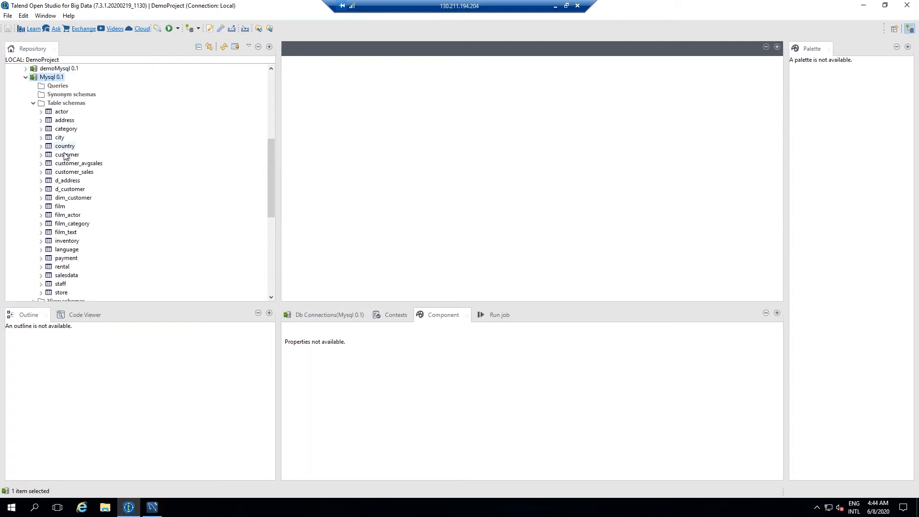
pyautogui.moveTo(211, 156); pyautogui.dragTo(384, 131)
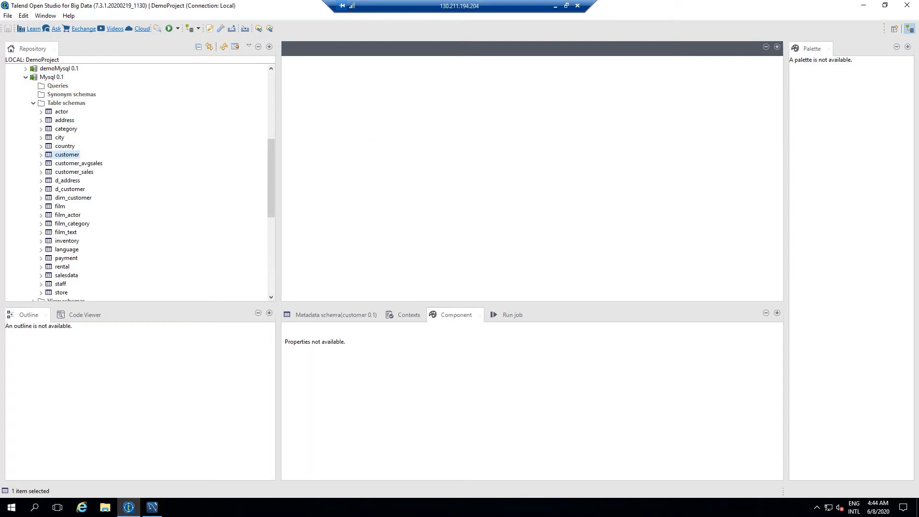
pyautogui.scroll(8, 242, 78)
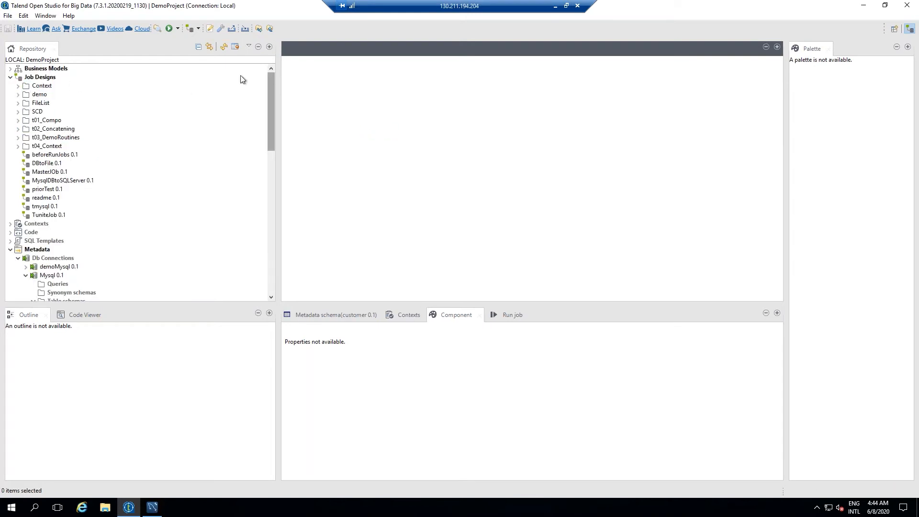
pyautogui.rightClick(53, 79)
pyautogui.click(67, 84)
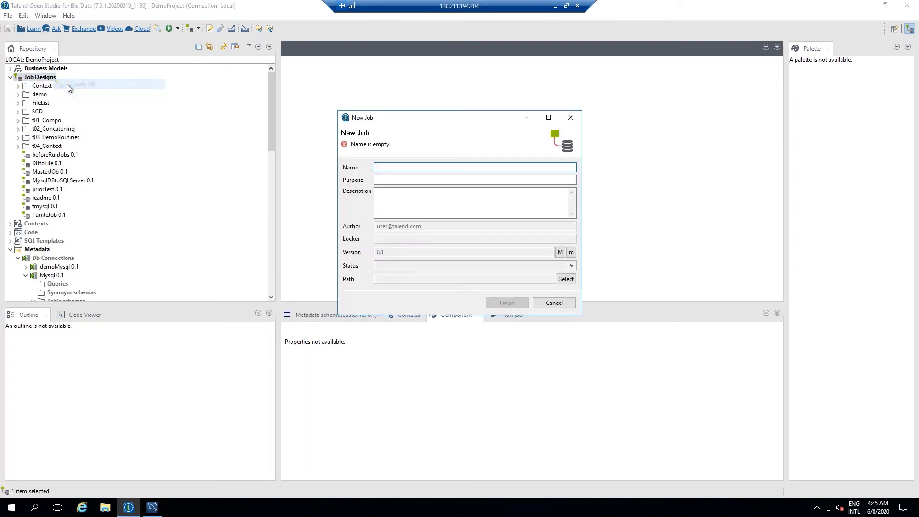
pyautogui.click(553, 302)
pyautogui.click(18, 111)
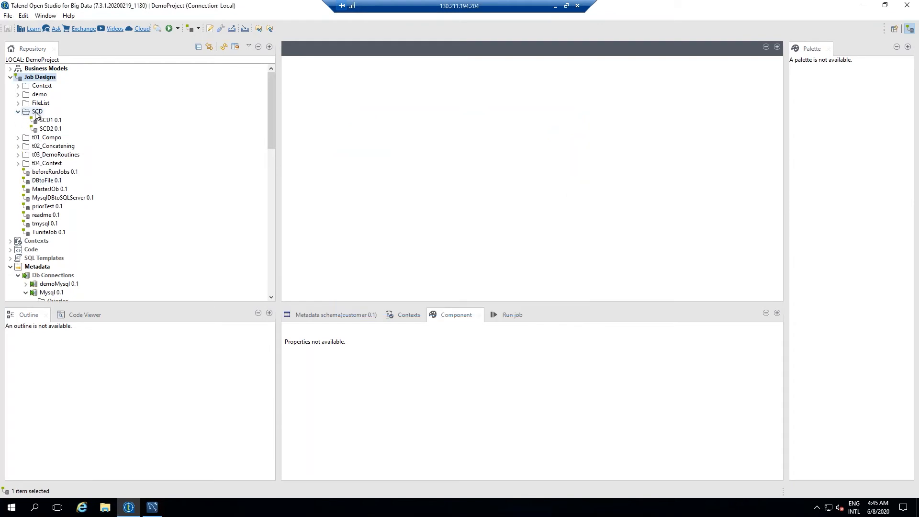
pyautogui.rightClick(37, 114)
pyautogui.click(65, 119)
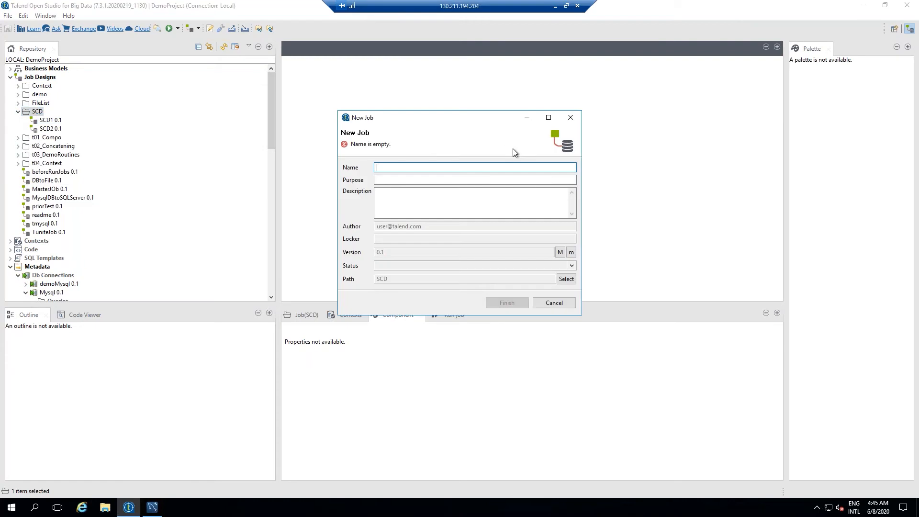
pyautogui.write('SCD1')
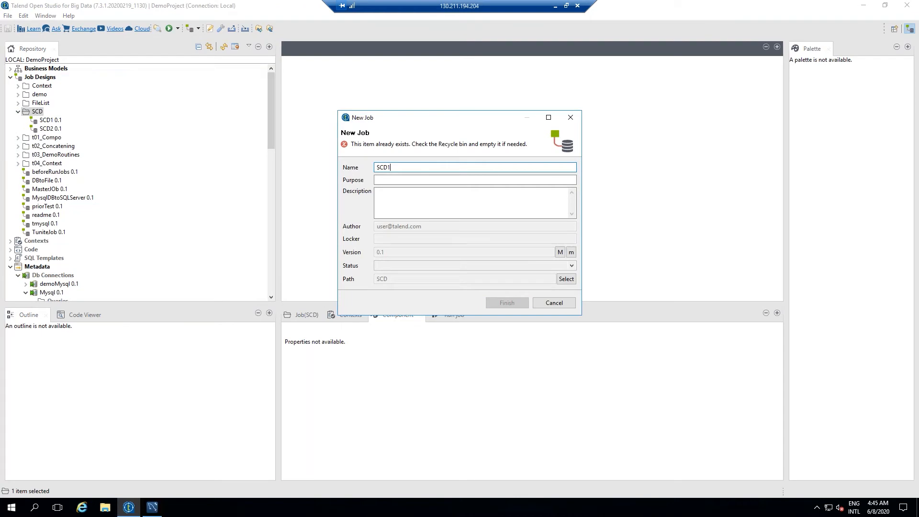
pyautogui.write('T')
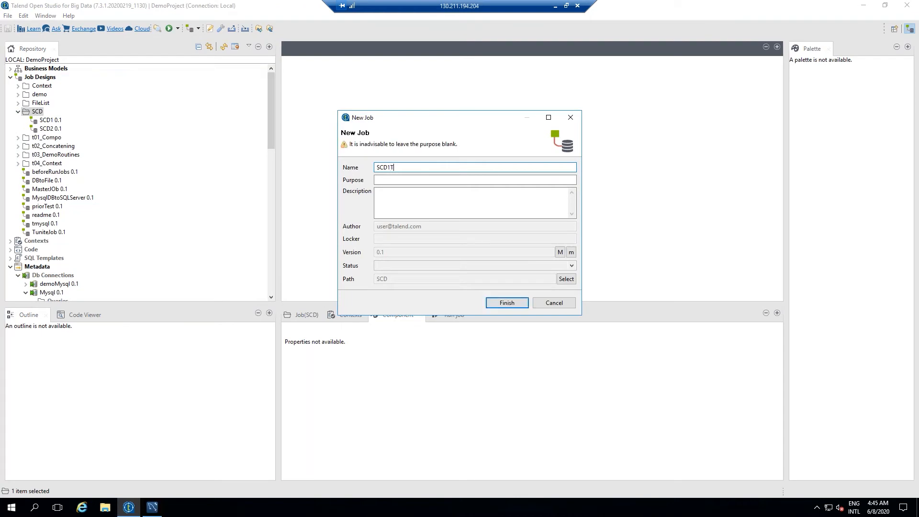
pyautogui.press('BackSpace')
pyautogui.press('BackSpace')
pyautogui.press('BackSpace')
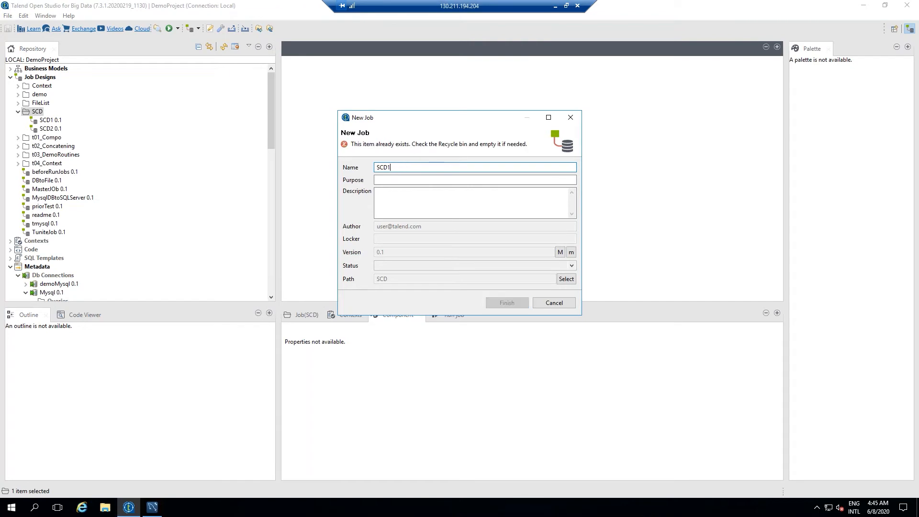
pyautogui.write('tscd')
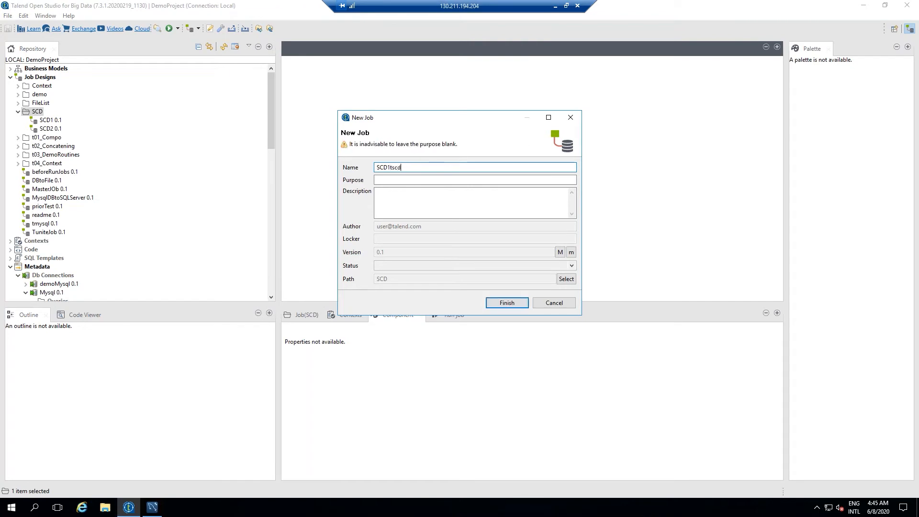
pyautogui.click(561, 255)
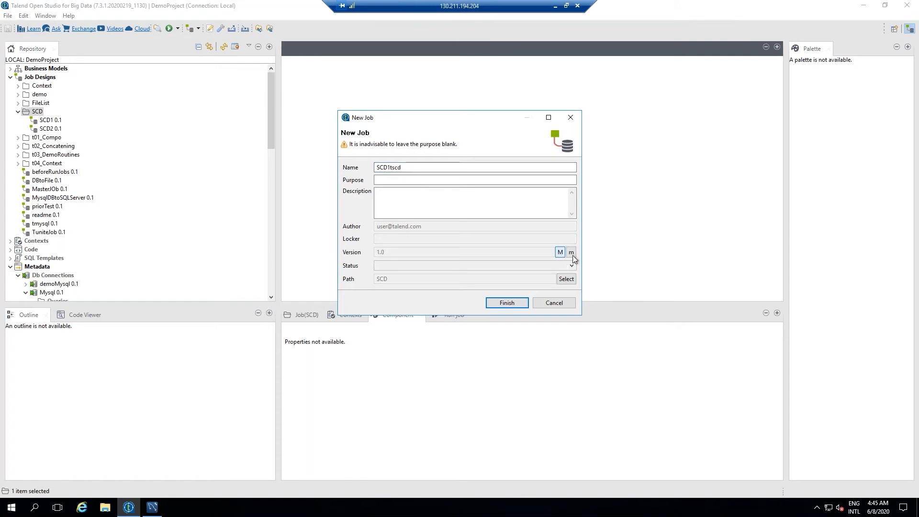
pyautogui.click(557, 302)
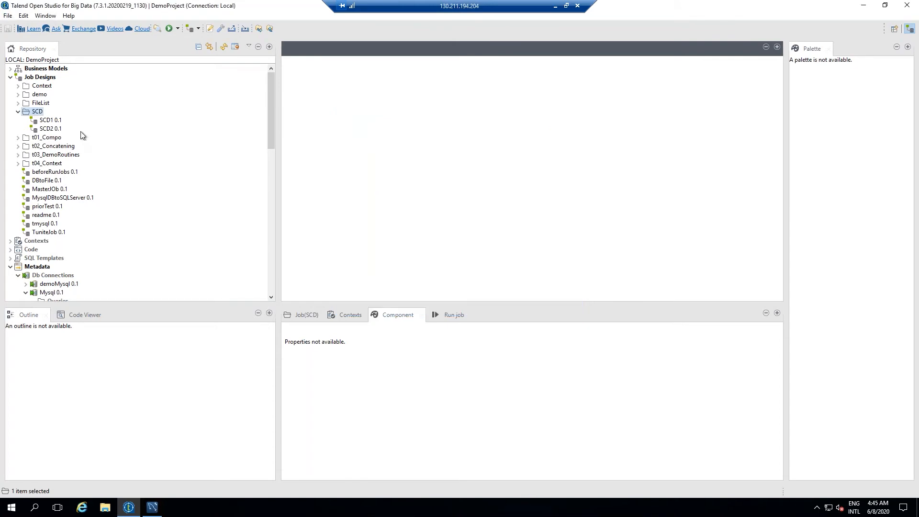
# - Create a new job named scd1tscd in the SCD folder of the job designs
pyautogui.rightClick(40, 118)
pyautogui.rightClick(40, 112)
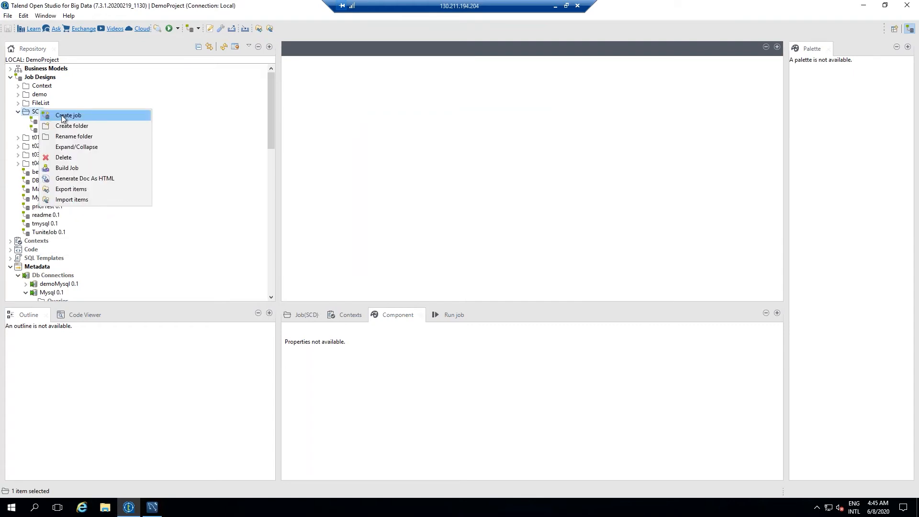
pyautogui.click(64, 116)
pyautogui.write('scd1')
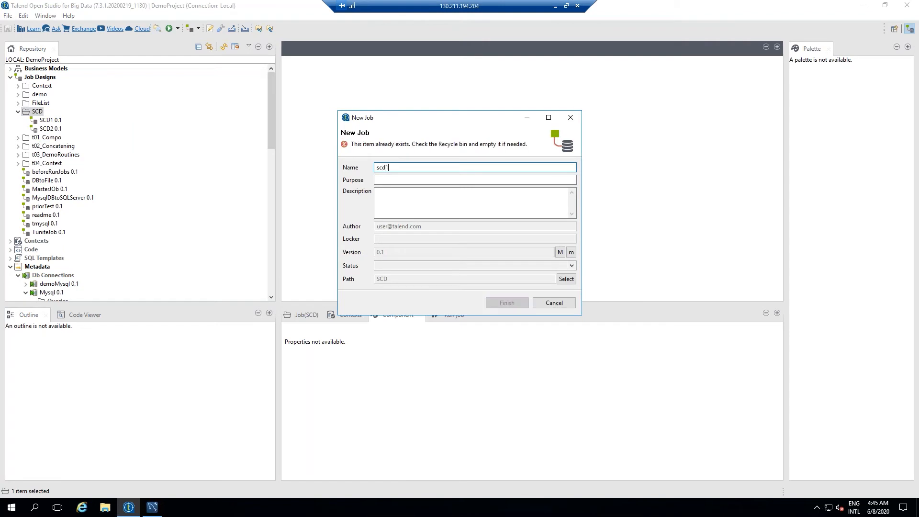
pyautogui.write('tscd')
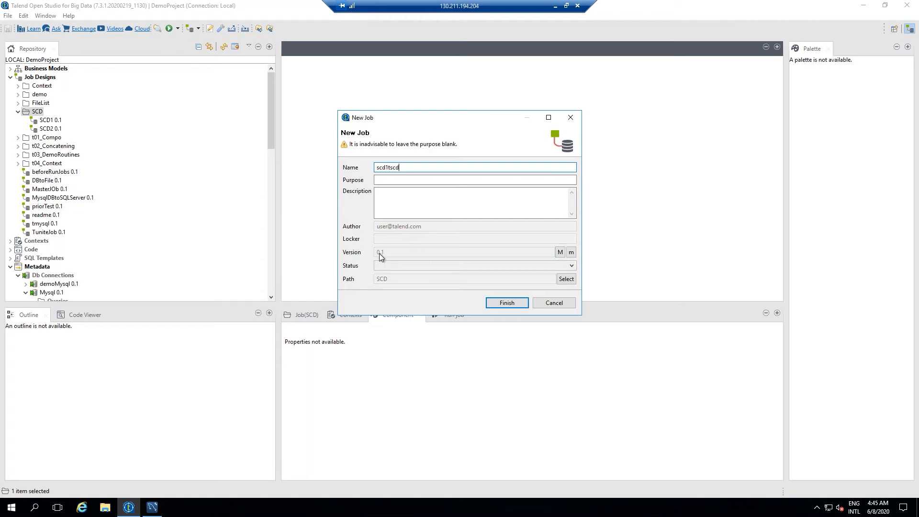
pyautogui.click(507, 303)
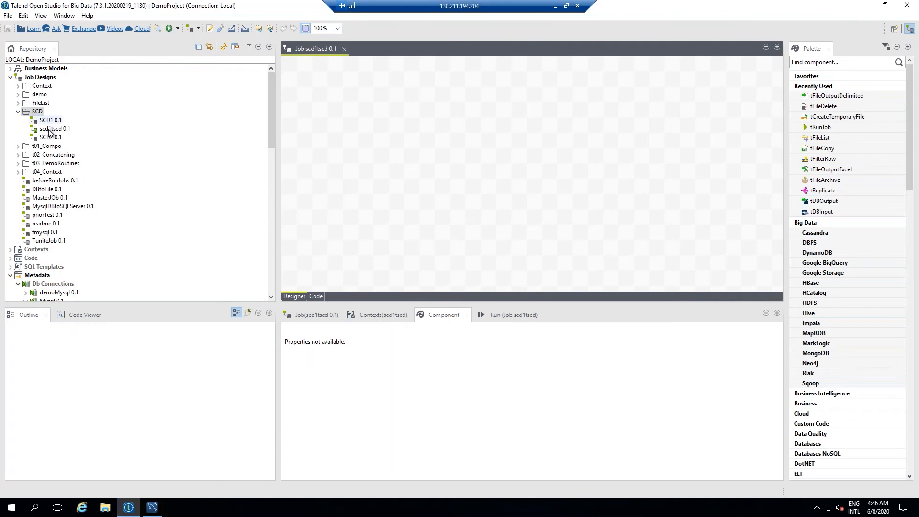
pyautogui.click(50, 130)
pyautogui.rightClick(49, 132)
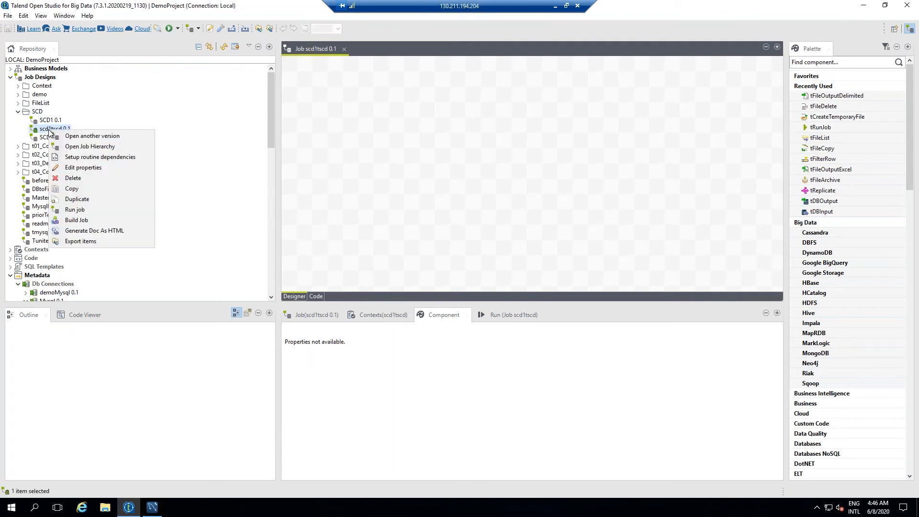
pyautogui.click(90, 137)
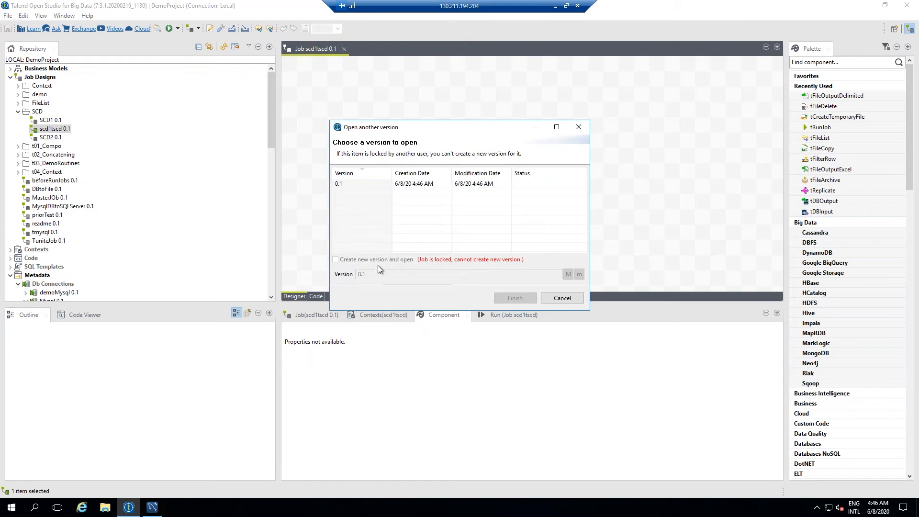
pyautogui.click(553, 300)
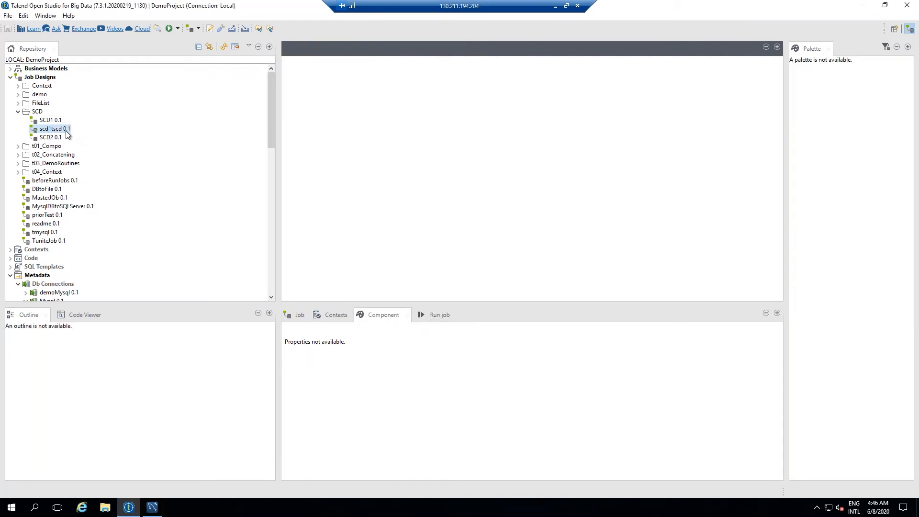
# - Create and open version 0.2 of the scd1tscd job
pyautogui.rightClick(67, 134)
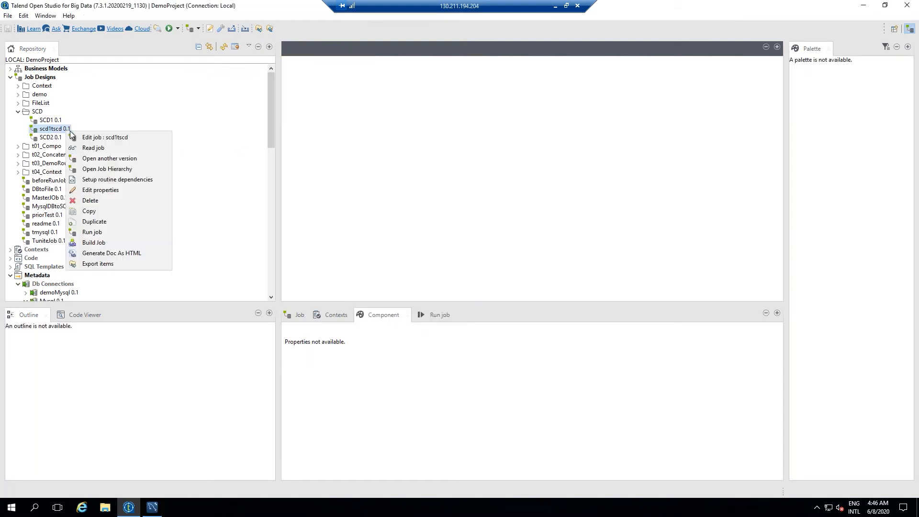
pyautogui.click(105, 159)
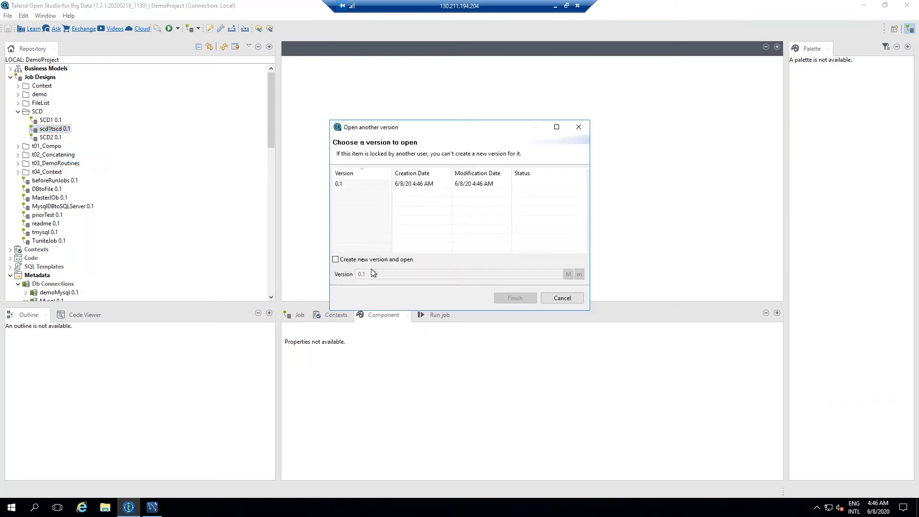
pyautogui.click(335, 260)
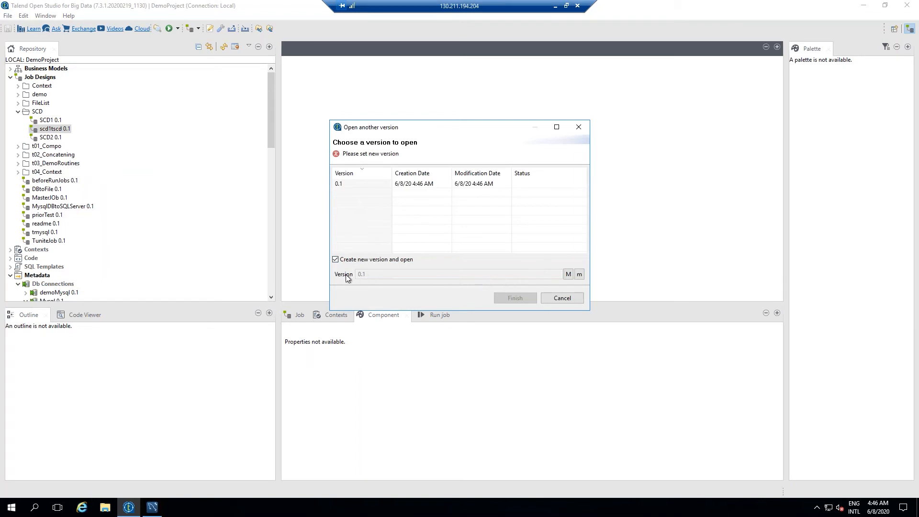
pyautogui.click(580, 274)
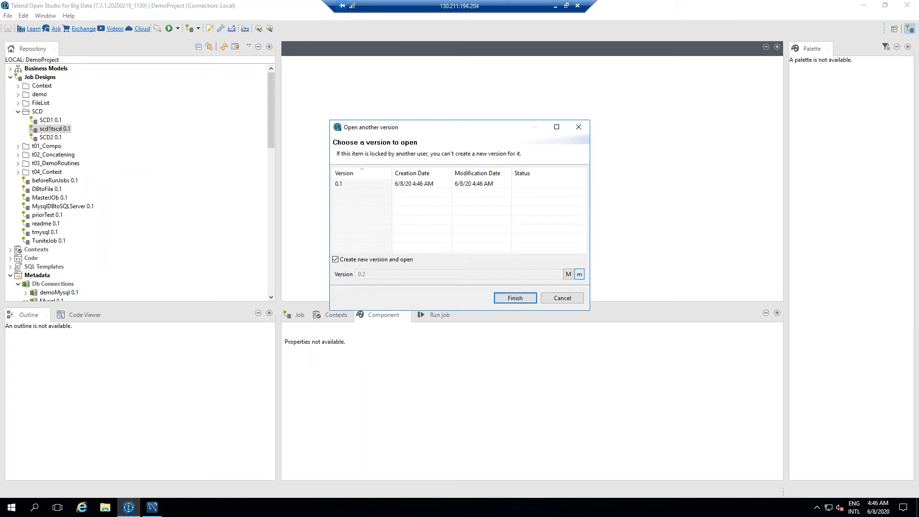
pyautogui.click(514, 298)
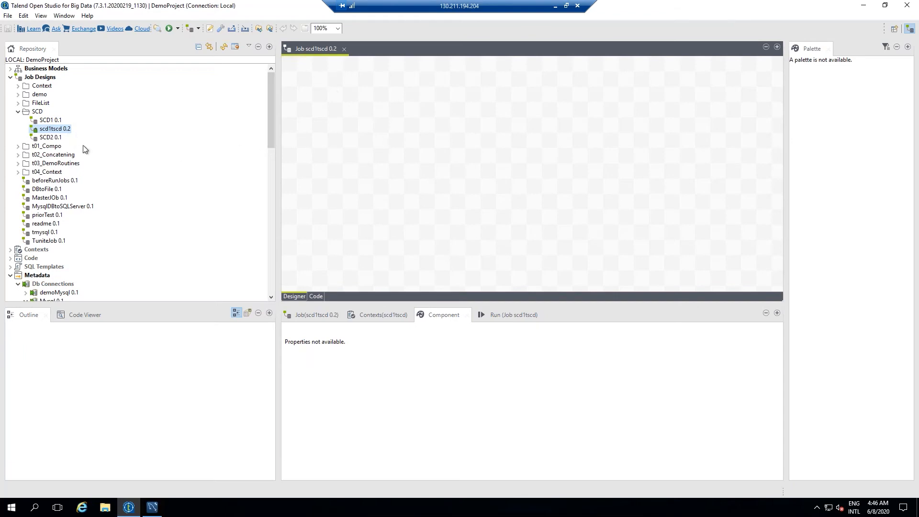
# - Open version 0.1 of the scd1tscd job from its version list, then close that version again
pyautogui.rightClick(60, 132)
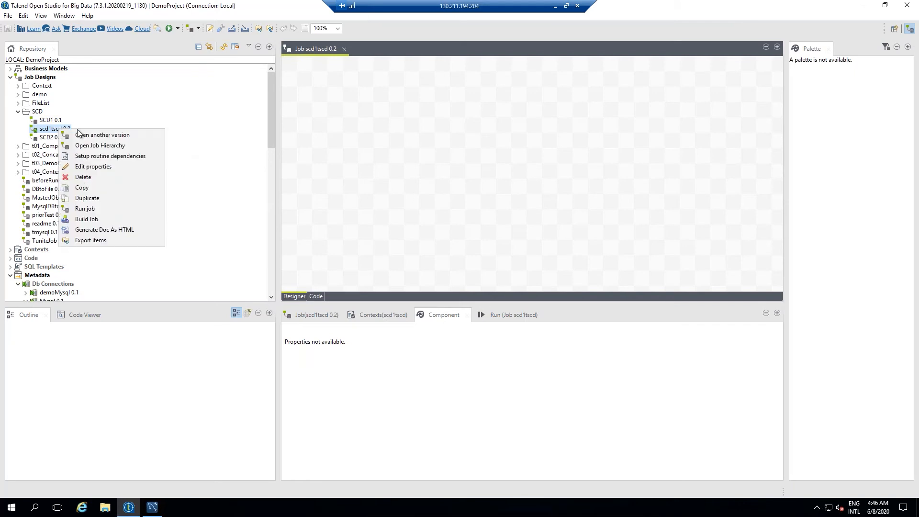
pyautogui.click(87, 136)
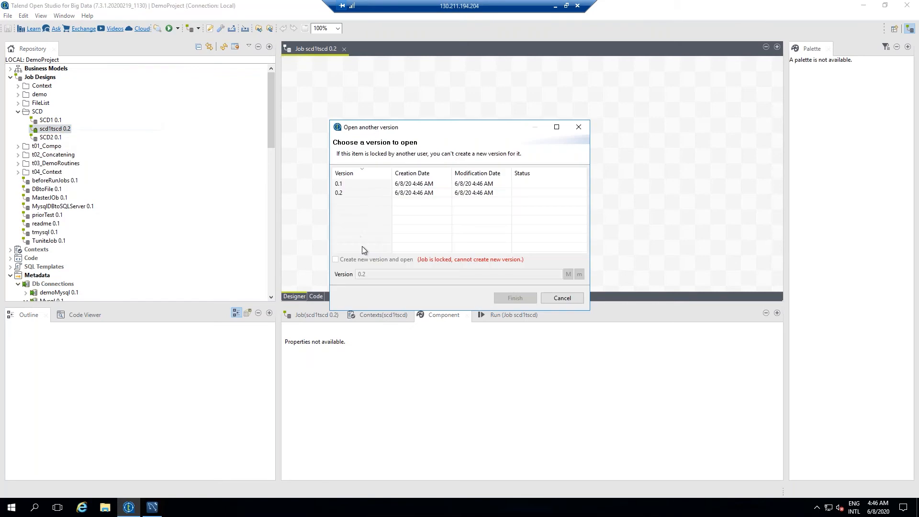
pyautogui.click(352, 183)
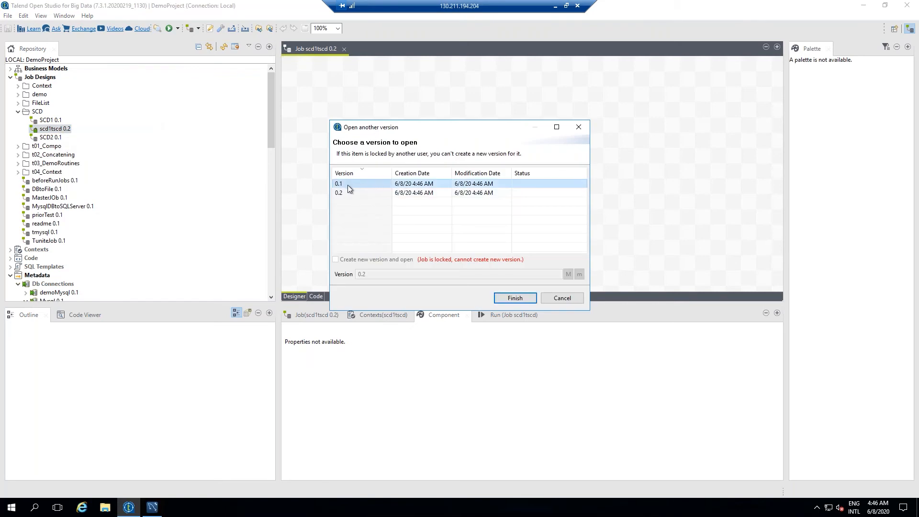
pyautogui.click(513, 297)
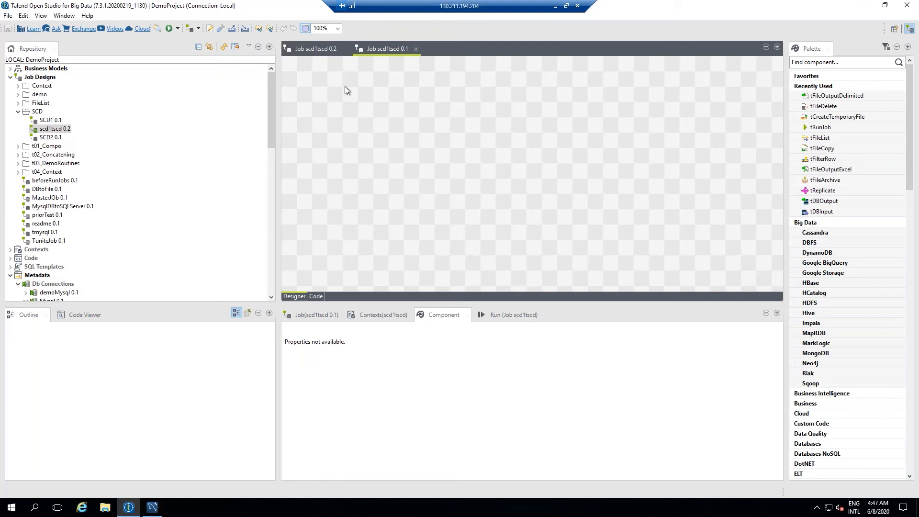
pyautogui.click(416, 49)
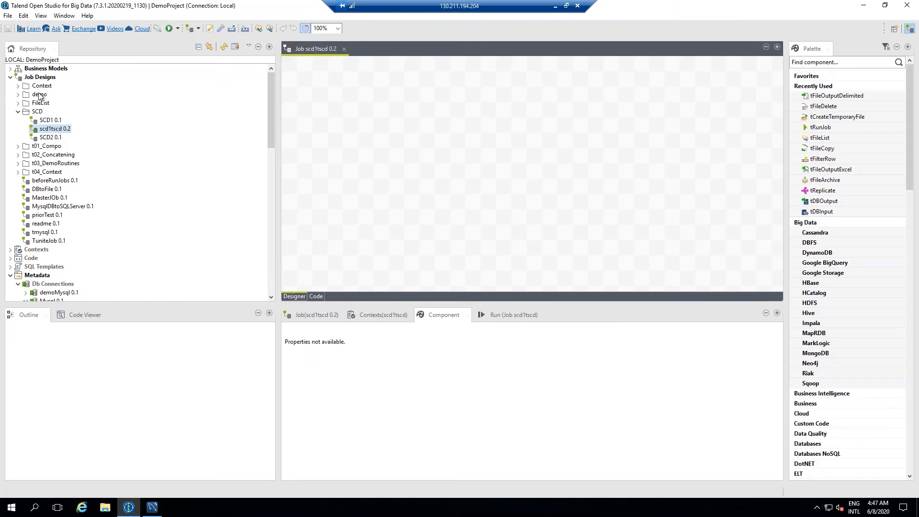
pyautogui.rightClick(61, 133)
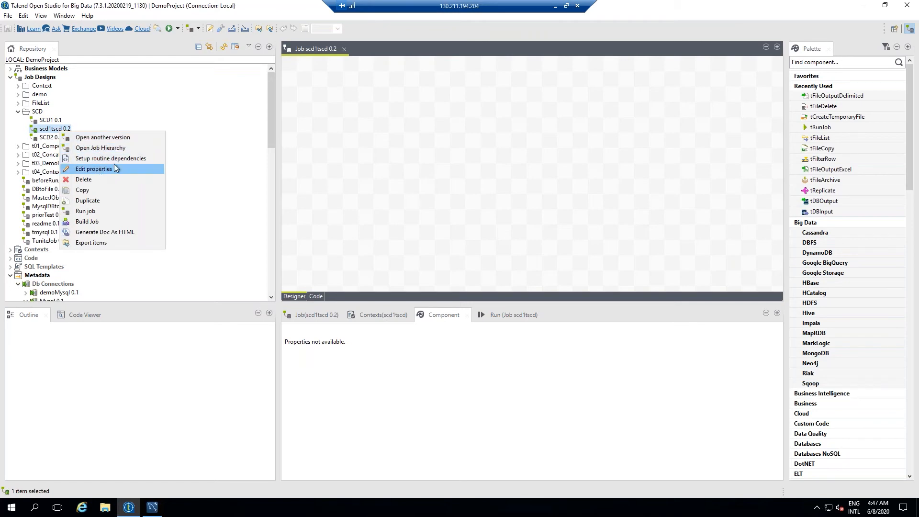
pyautogui.click(384, 139)
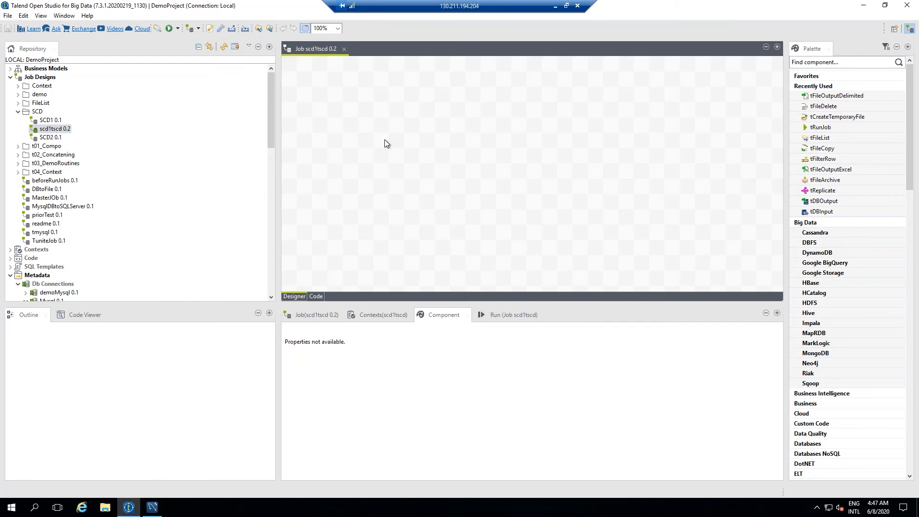
# - Review the dim_customer table creation script in MySQL Workbench, then return to Talend Open Studio
pyautogui.scroll(-2, 77, 221)
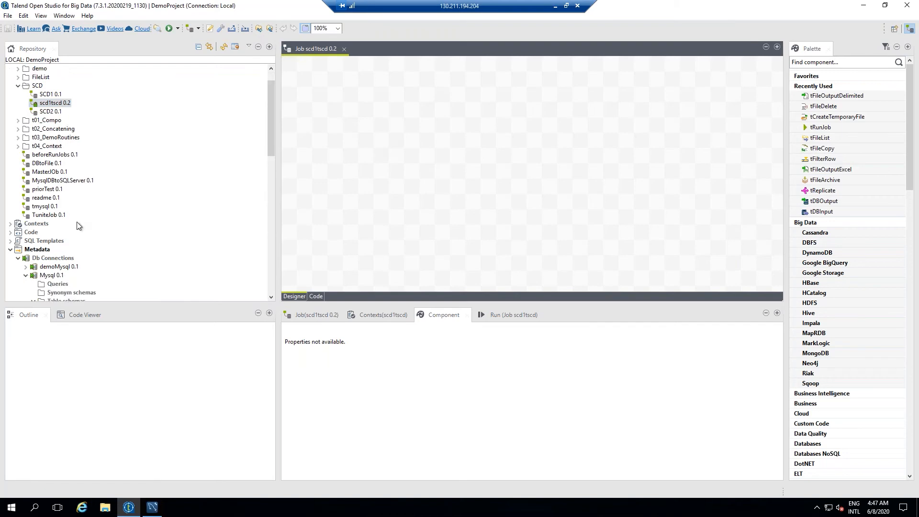
pyautogui.scroll(-4, 67, 234)
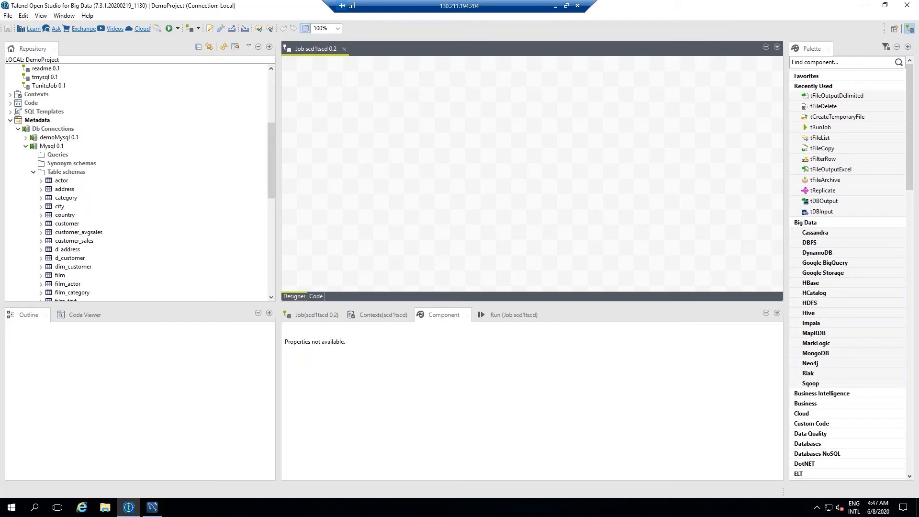
pyautogui.click(151, 507)
pyautogui.moveTo(164, 199); pyautogui.dragTo(161, 75)
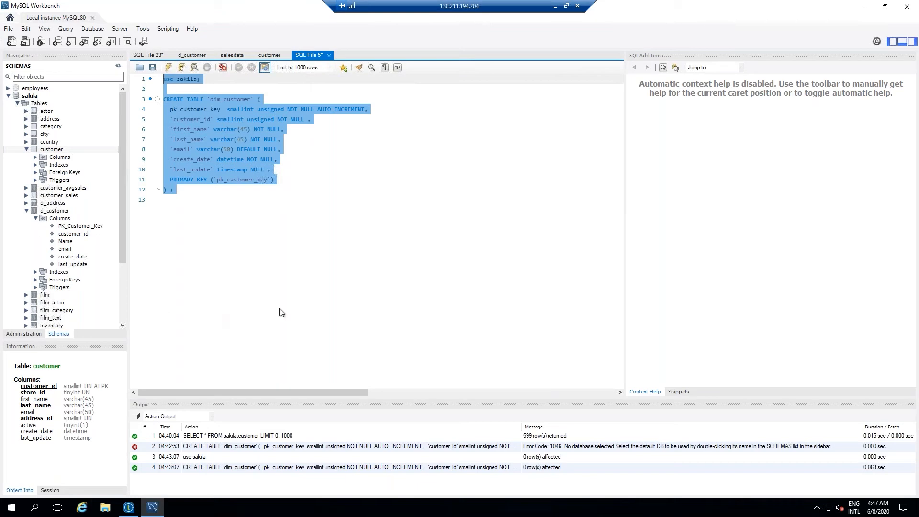
pyautogui.hotkey('alt', 'Tab')
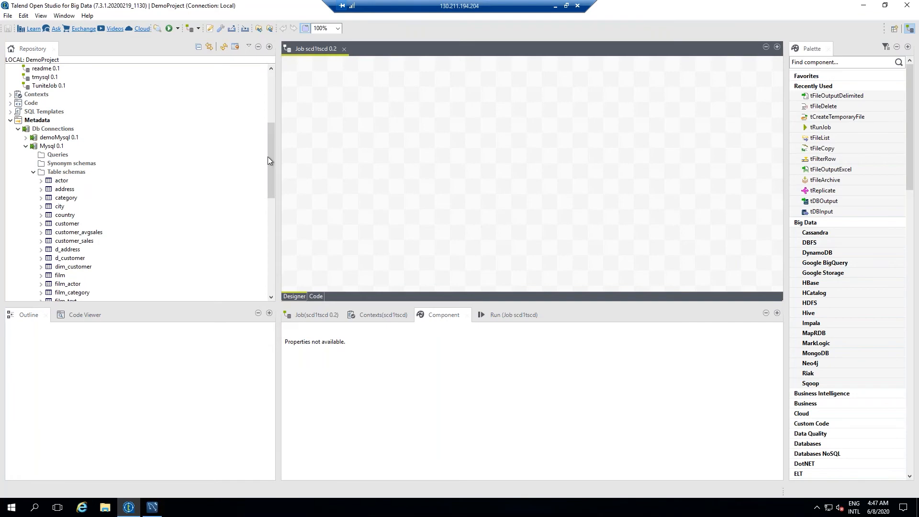
# - Add the customer table of the Mysql connection to the job as a tDBInput(MySQL) component, including its Mysql context parameters
pyautogui.scroll(-1, 102, 236)
pyautogui.click(86, 241)
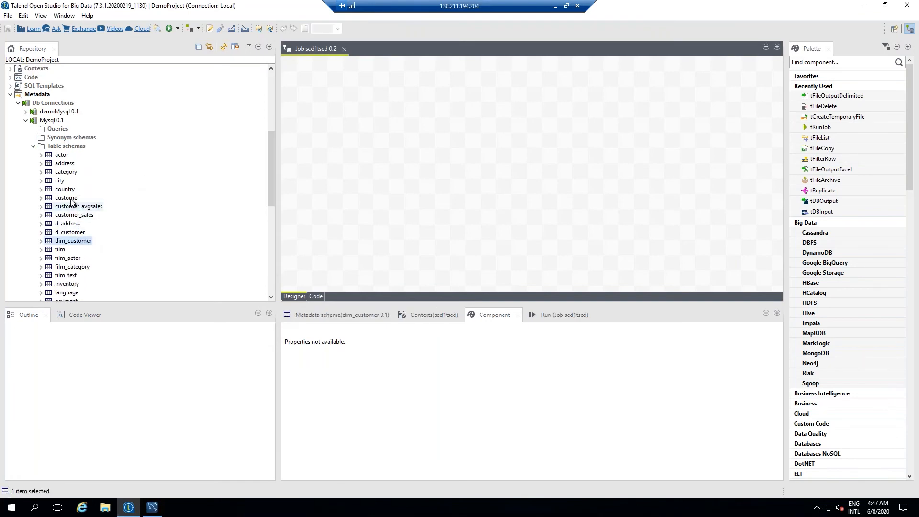
pyautogui.moveTo(75, 198); pyautogui.dragTo(356, 109)
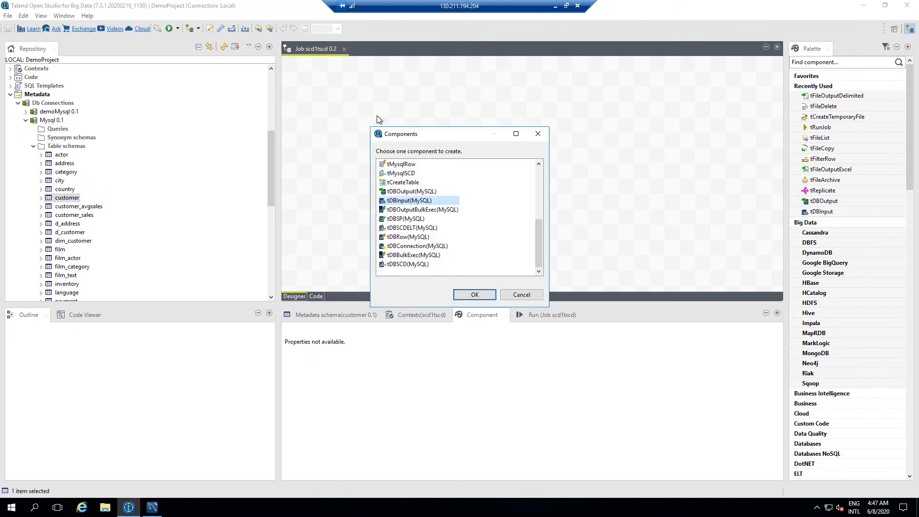
pyautogui.click(484, 295)
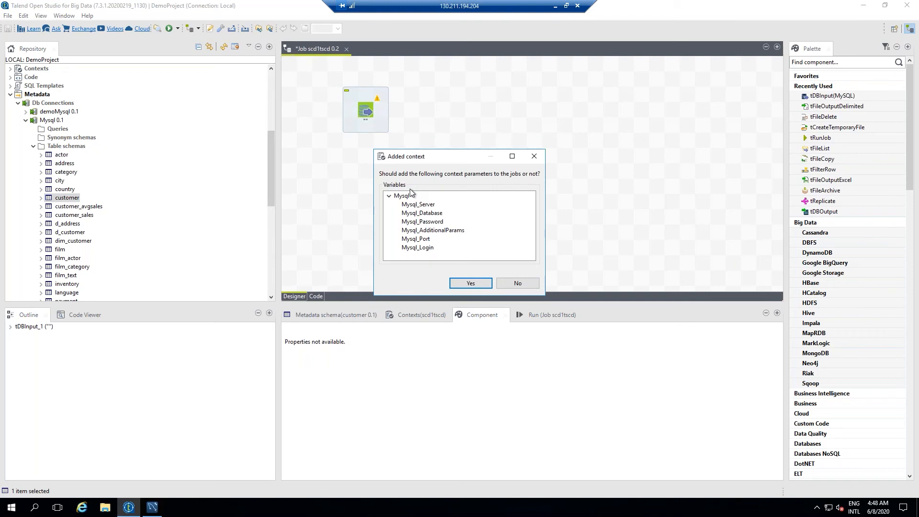
pyautogui.click(469, 284)
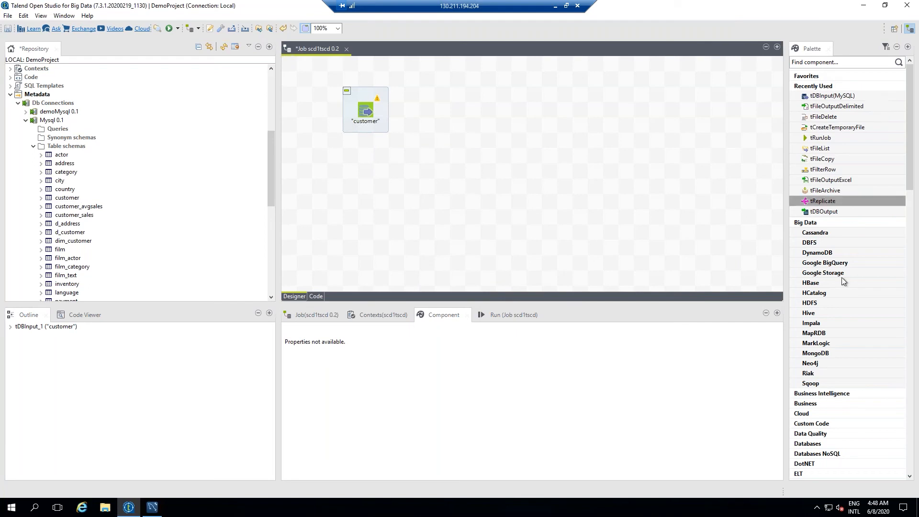
# - Place a tDBSCD component from the DB Common databases components beside the customer input and apply MySQL as its database
pyautogui.click(813, 87)
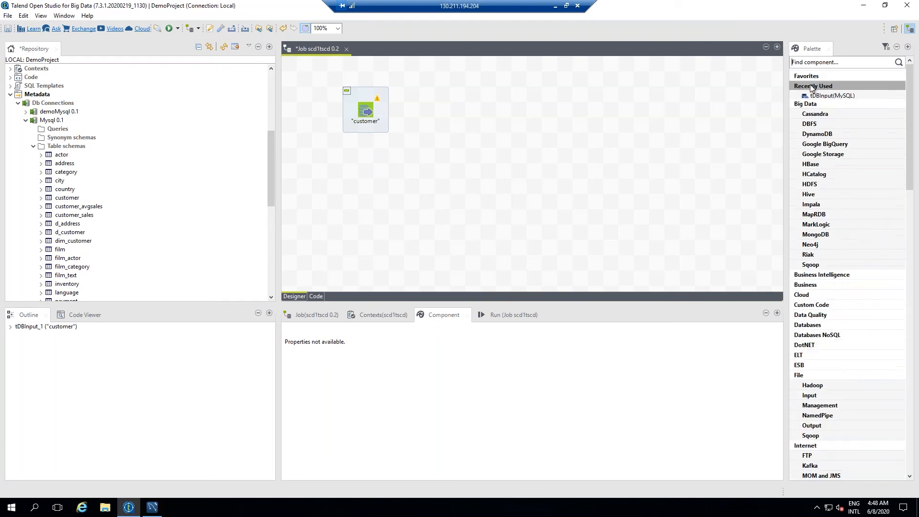
pyautogui.click(809, 97)
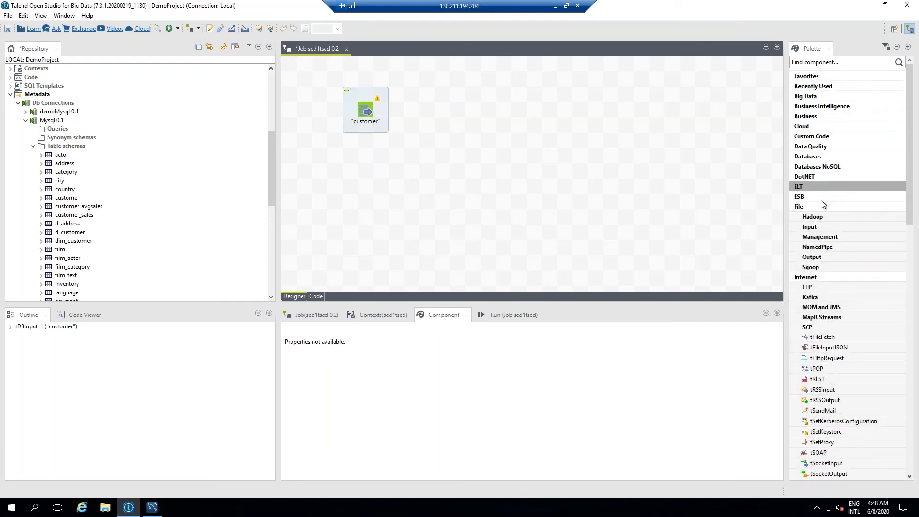
pyautogui.click(814, 157)
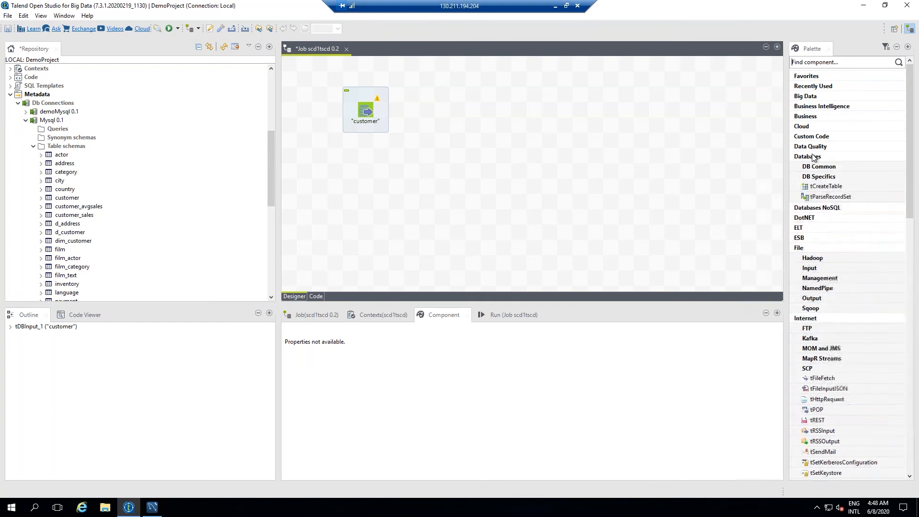
pyautogui.click(818, 166)
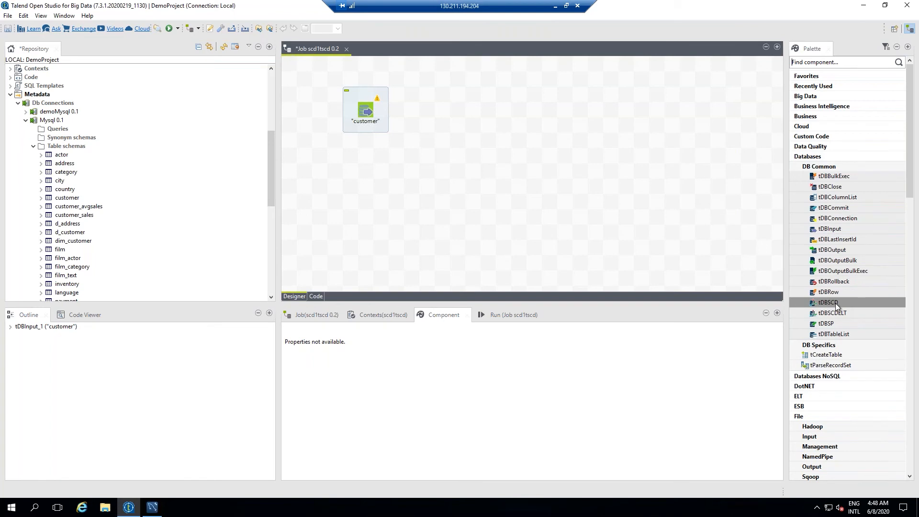
pyautogui.moveTo(834, 303); pyautogui.dragTo(550, 109)
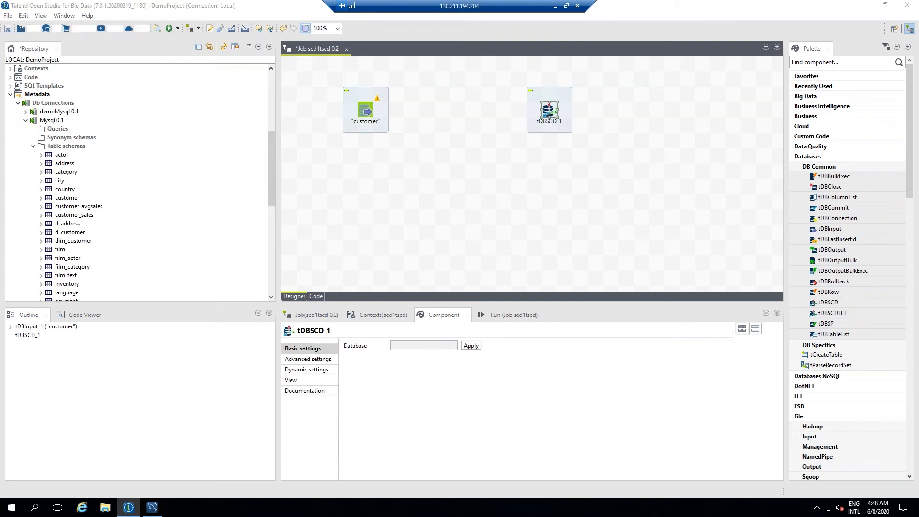
pyautogui.click(442, 347)
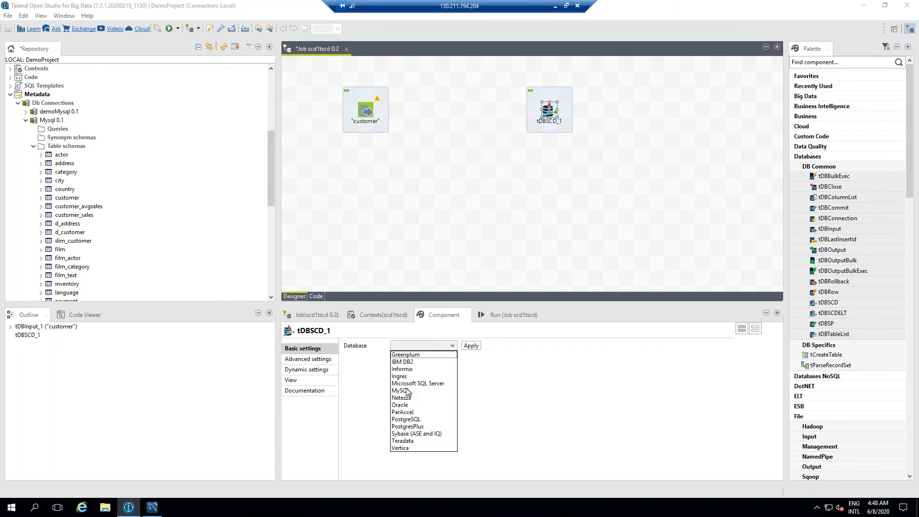
pyautogui.click(401, 391)
pyautogui.click(471, 346)
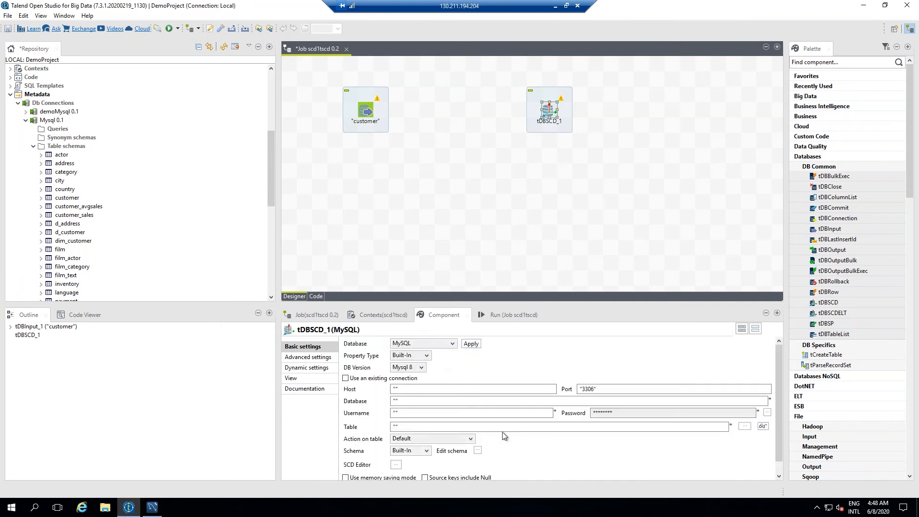
# - Add the dim_customer table as a tMysqlSCD component and replace the generic tDBSCD component with it
pyautogui.click(565, 124)
pyautogui.click(89, 240)
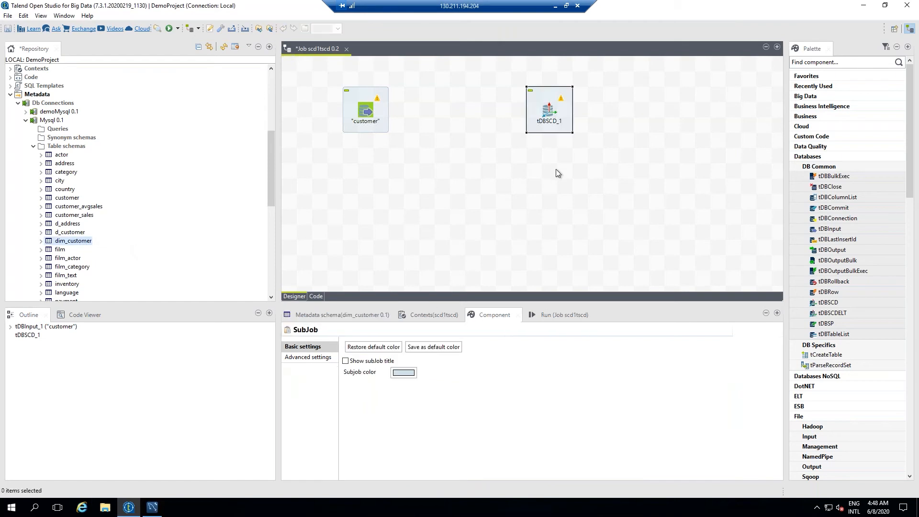
pyautogui.moveTo(88, 240); pyautogui.dragTo(537, 196)
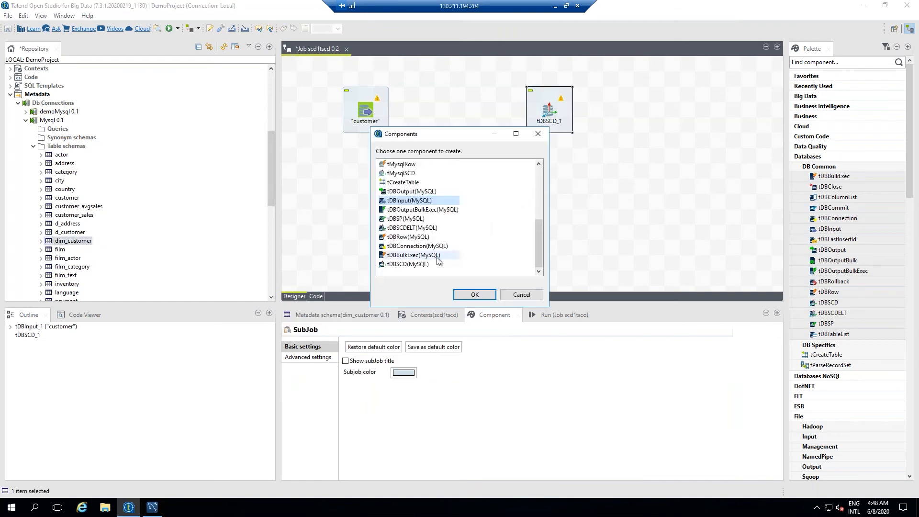
pyautogui.click(401, 173)
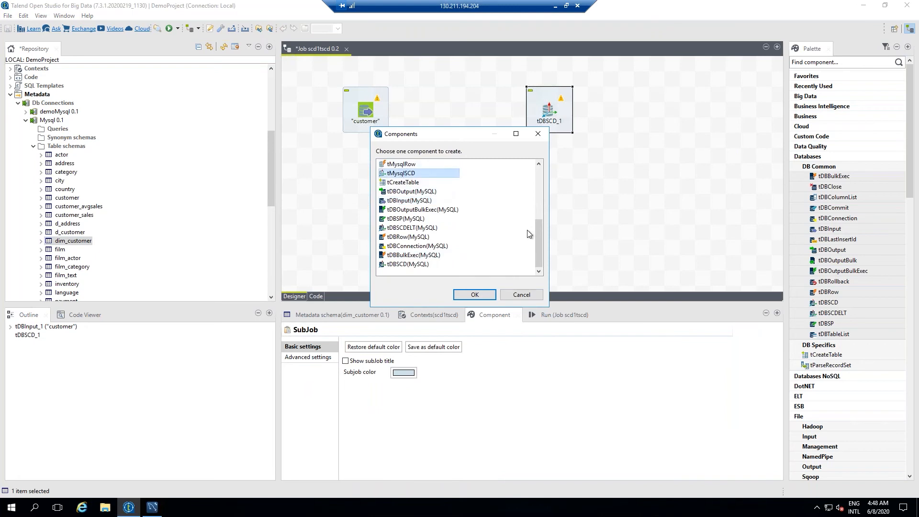
pyautogui.click(476, 294)
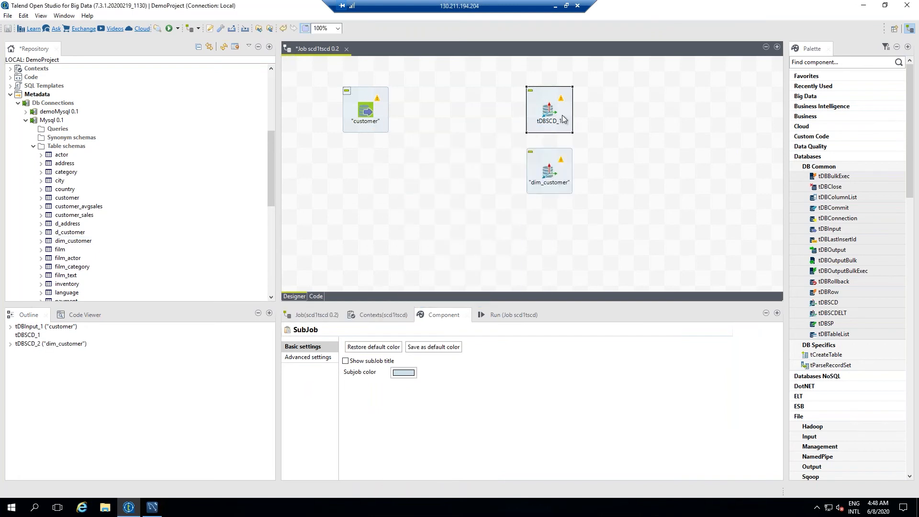
pyautogui.press('Delete')
pyautogui.moveTo(543, 157); pyautogui.dragTo(543, 107)
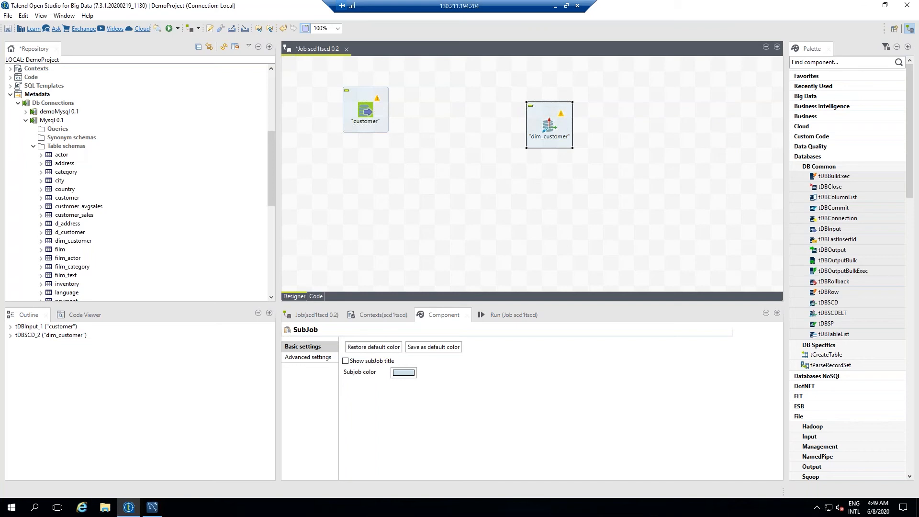
# - Connect the customer input to dim_customer with a main row, accept the target component's schema, and align the two components
pyautogui.click(372, 110)
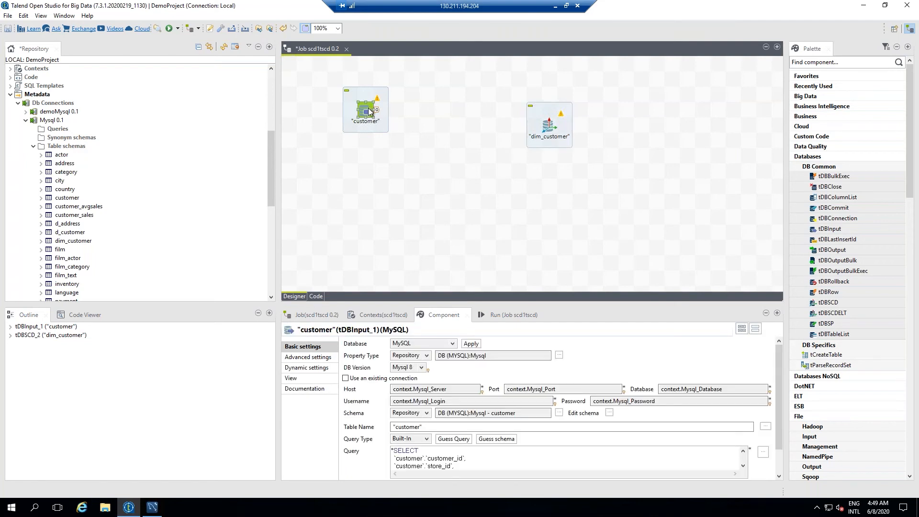
pyautogui.rightClick(369, 109)
pyautogui.click(495, 117)
pyautogui.click(549, 125)
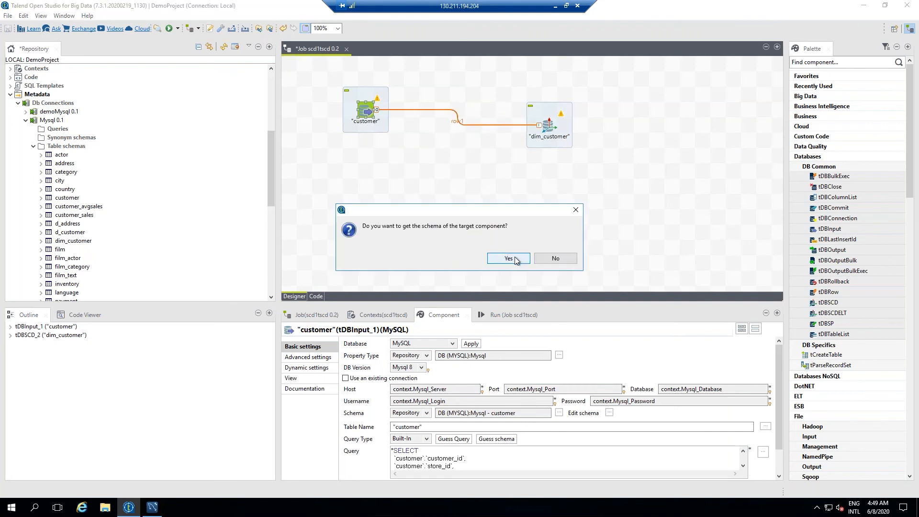
pyautogui.click(508, 258)
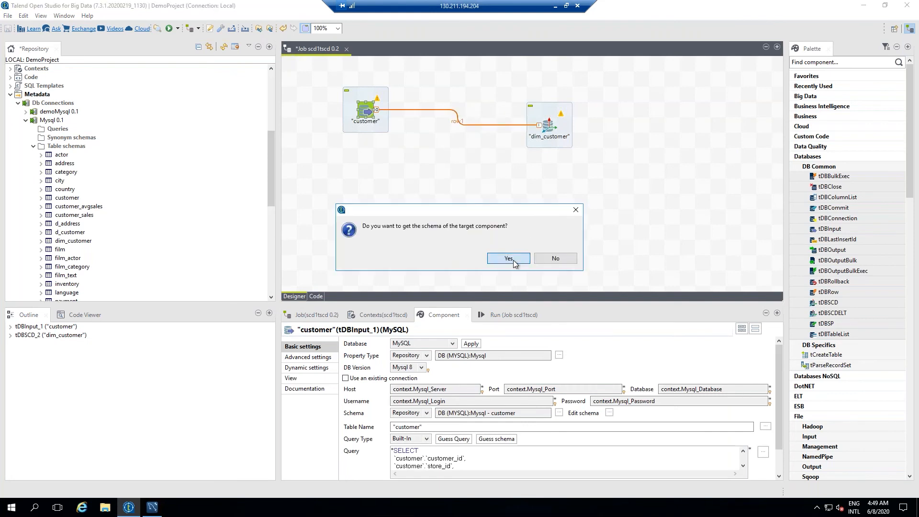
pyautogui.click(550, 124)
pyautogui.moveTo(552, 114); pyautogui.dragTo(553, 98)
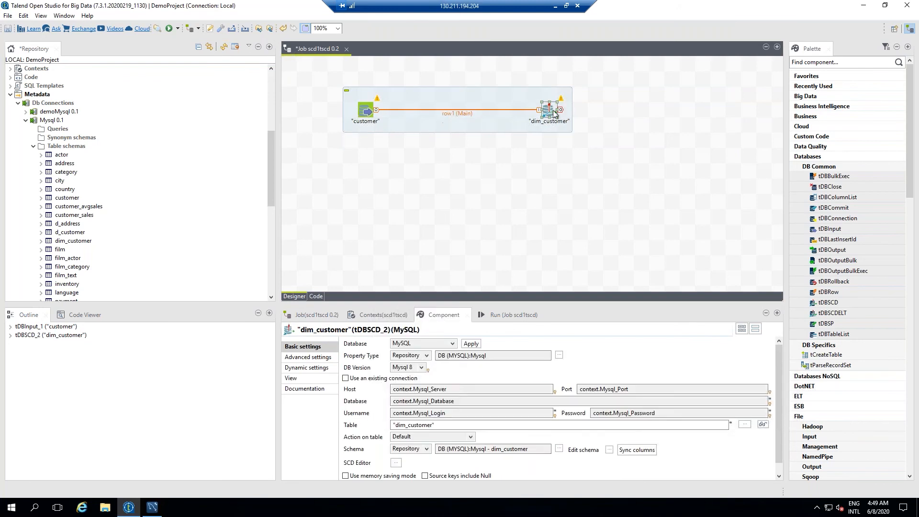
# - Open the SCD editor of the dim_customer component and assign customer_id to the Type 1 fields
pyautogui.moveTo(777, 452); pyautogui.dragTo(779, 466)
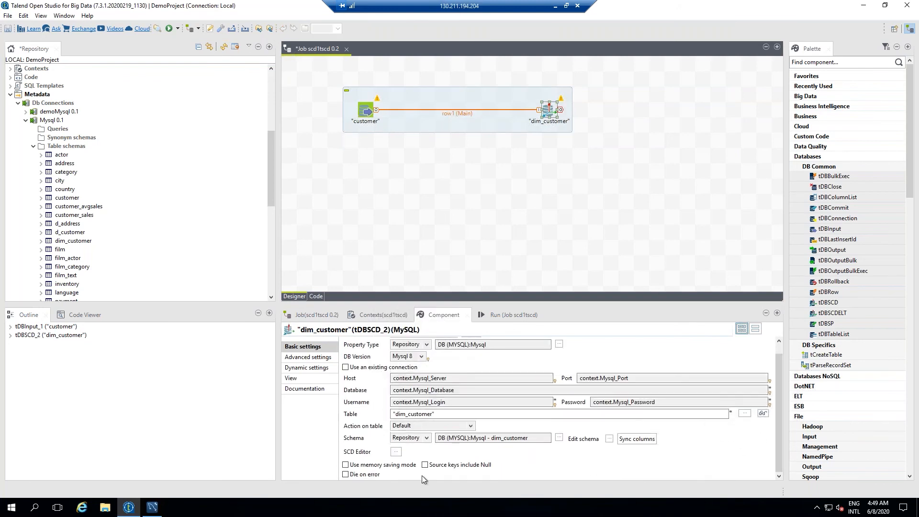
pyautogui.click(396, 452)
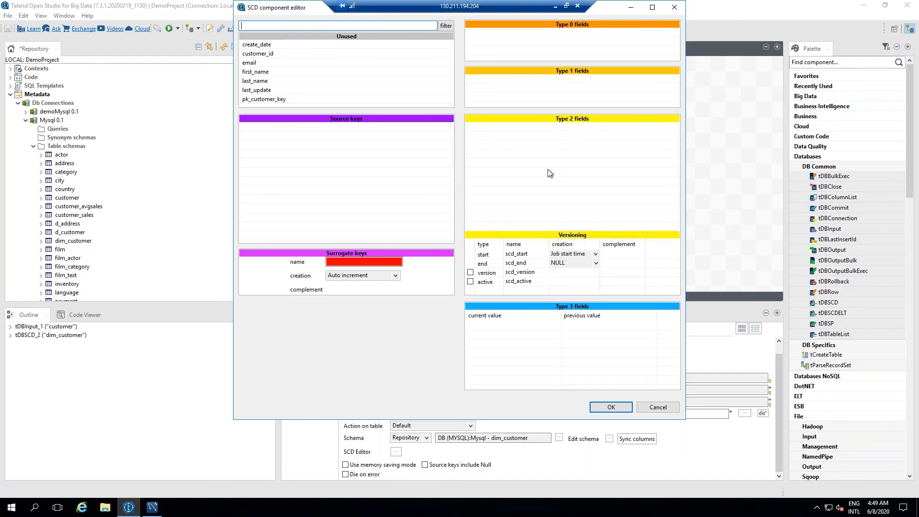
pyautogui.click(266, 71)
pyautogui.keyDown('ctrl'); pyautogui.click(266, 54); pyautogui.keyUp('ctrl')
pyautogui.moveTo(266, 55); pyautogui.dragTo(495, 86)
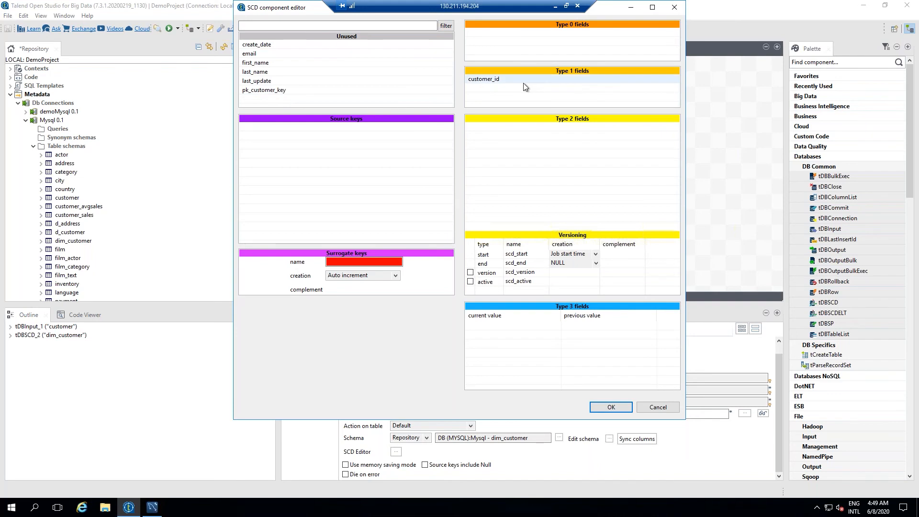
# - Try Input field as the creation method of the surrogate key
pyautogui.click(396, 275)
pyautogui.click(354, 283)
pyautogui.click(363, 262)
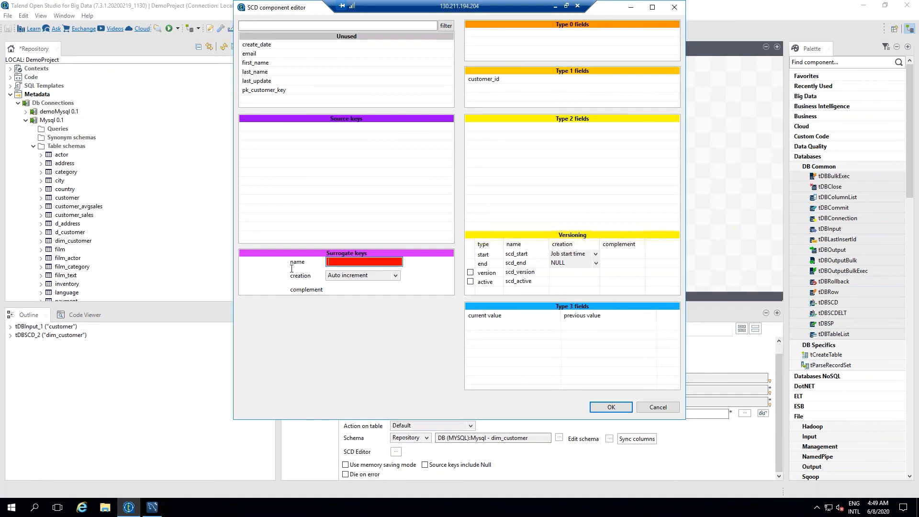
pyautogui.click(395, 275)
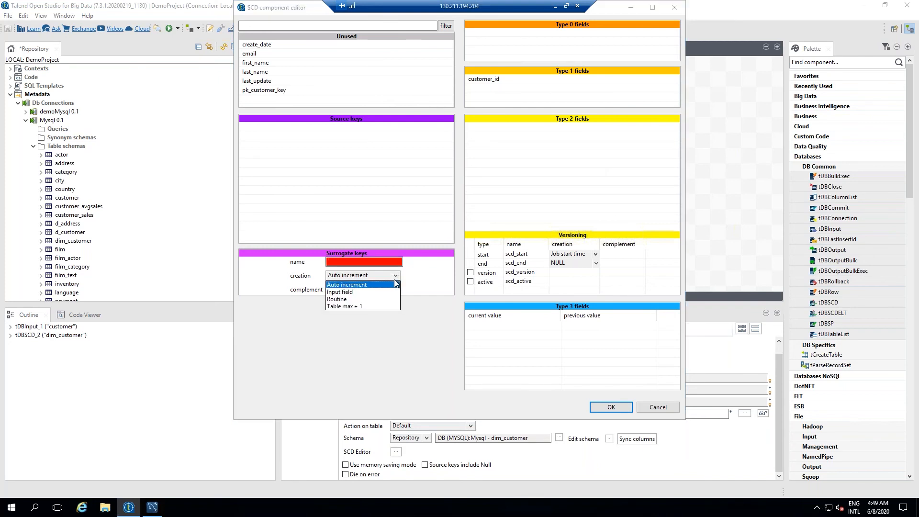
pyautogui.click(362, 293)
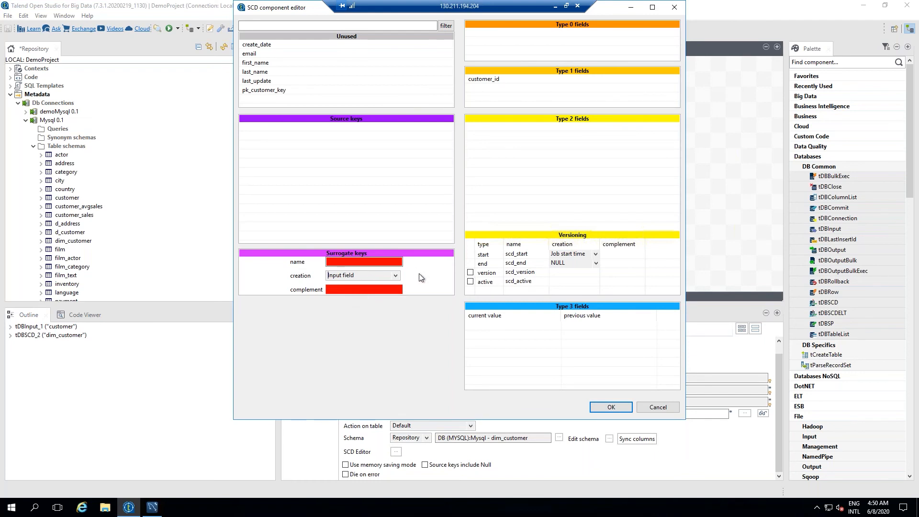
# - Set the surrogate key's creation to Table max + 1 and its name to pk_customer_key
pyautogui.click(396, 276)
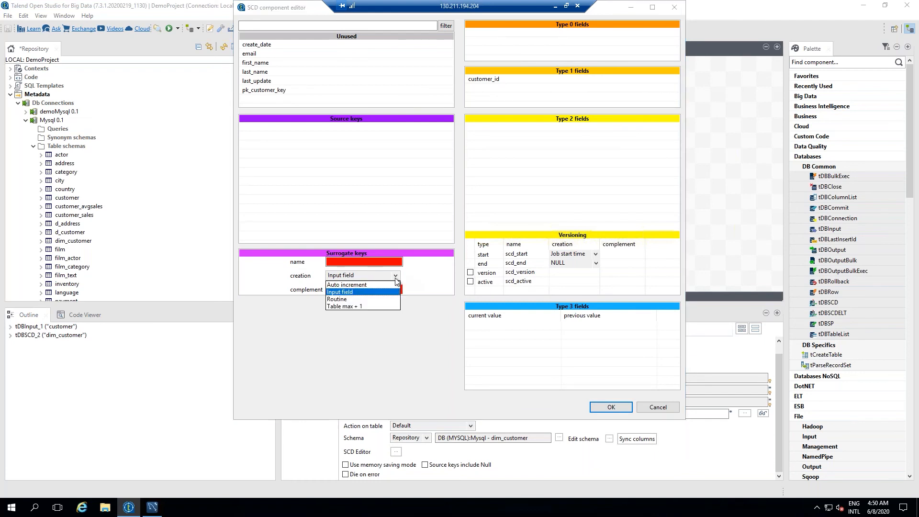
pyautogui.click(353, 307)
pyautogui.click(363, 265)
pyautogui.click(280, 93)
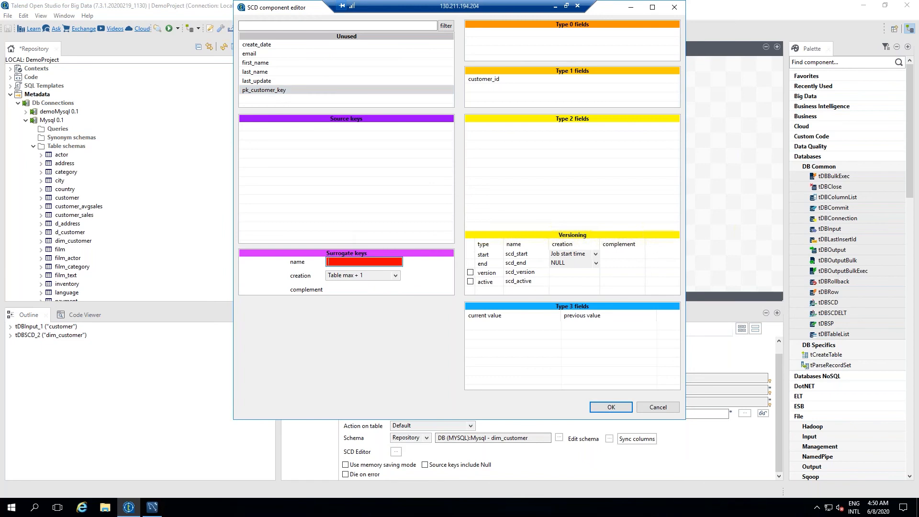
pyautogui.write('pk')
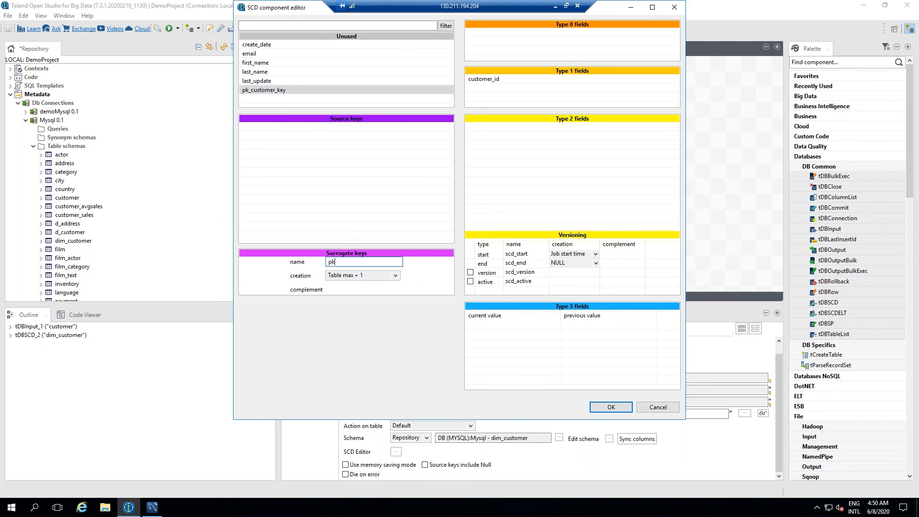
pyautogui.write('_customer_key')
# - Enable the active versioning field scd_active in the SCD editor
pyautogui.click(263, 46)
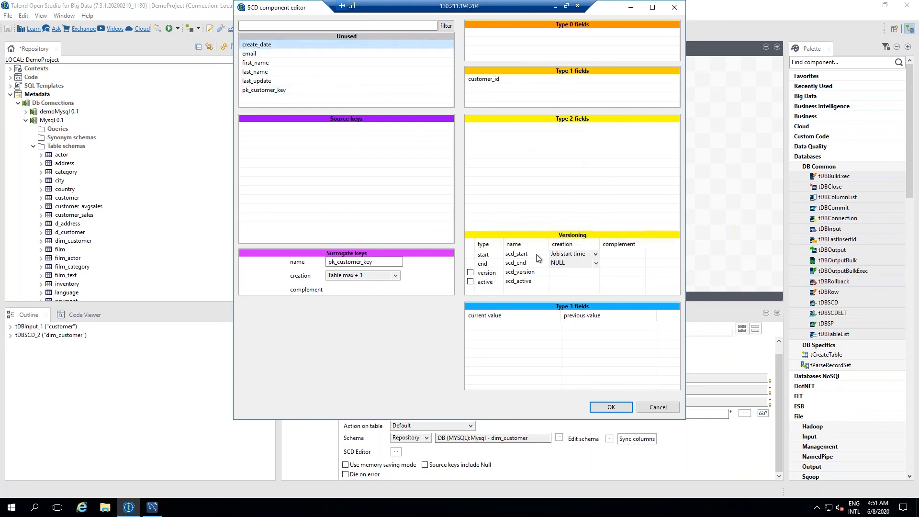
pyautogui.click(470, 282)
pyautogui.click(470, 282)
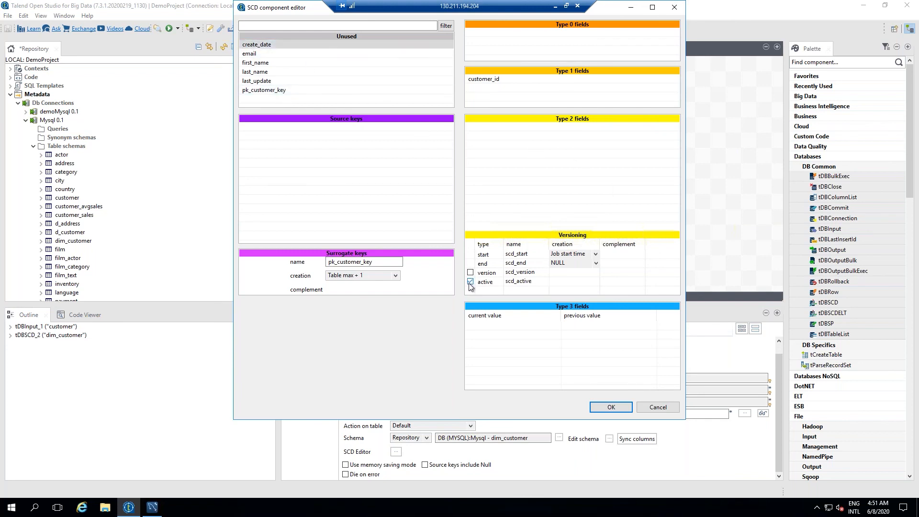
# - Assign email, first_name and last_name as the source keys of the dim_customer component and accept the SCD editor settings
pyautogui.click(249, 55)
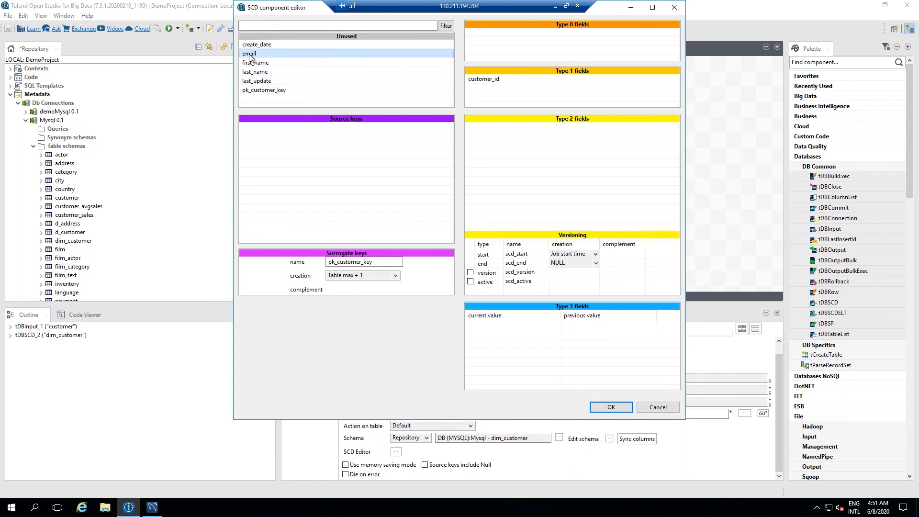
pyautogui.hotkey('shift', 'Down')
pyautogui.hotkey('shift', 'Down')
pyautogui.hotkey('shift', 'Down')
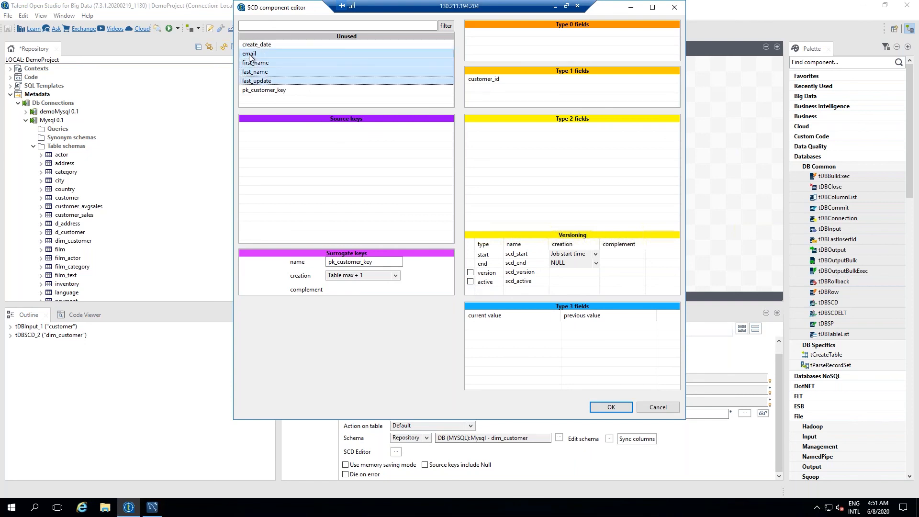
pyautogui.hotkey('shift', 'Up')
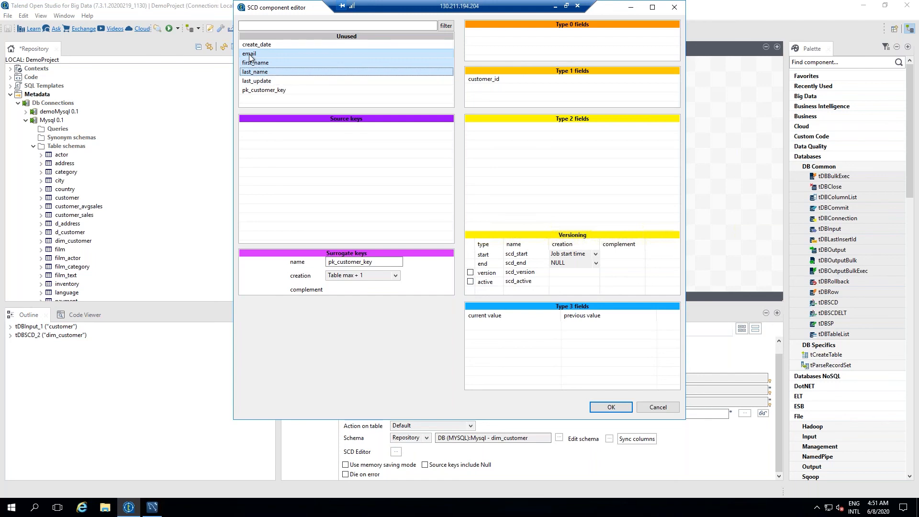
pyautogui.hotkey('shift', 'Up')
pyautogui.hotkey('shift', 'Down')
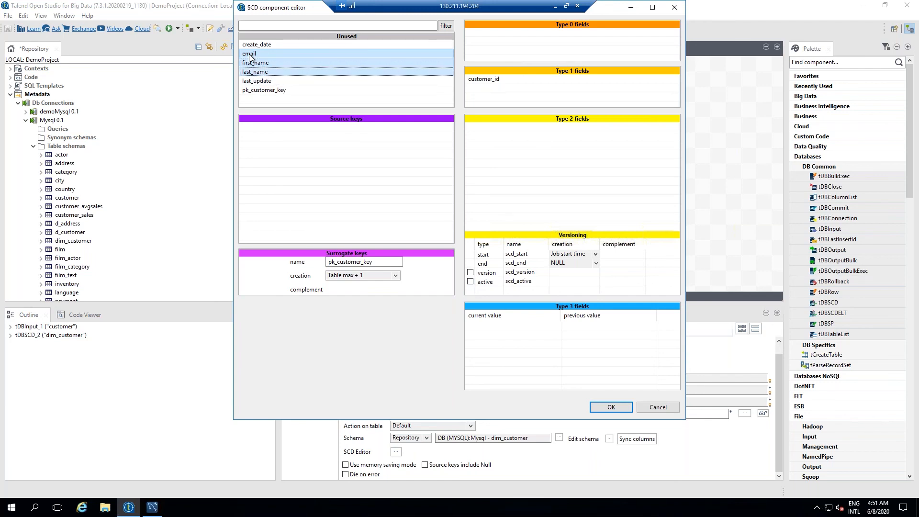
pyautogui.moveTo(249, 58); pyautogui.dragTo(266, 139)
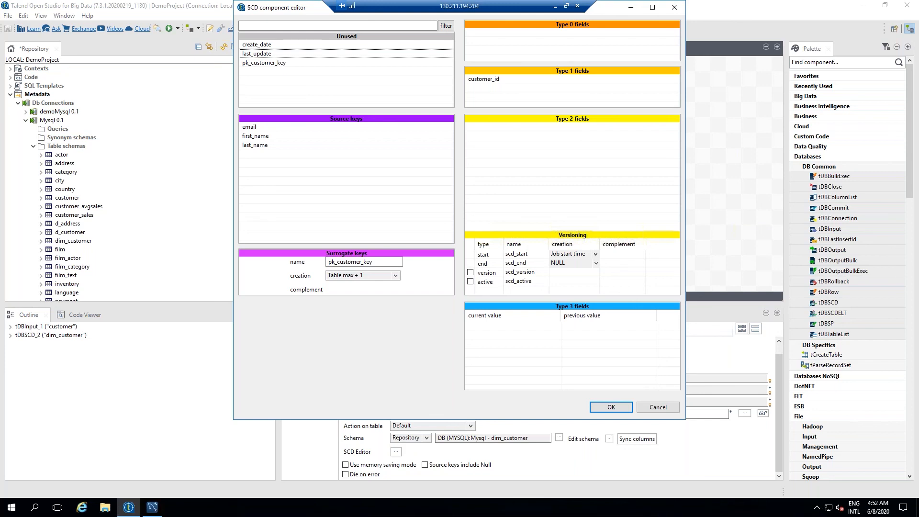
pyautogui.click(616, 409)
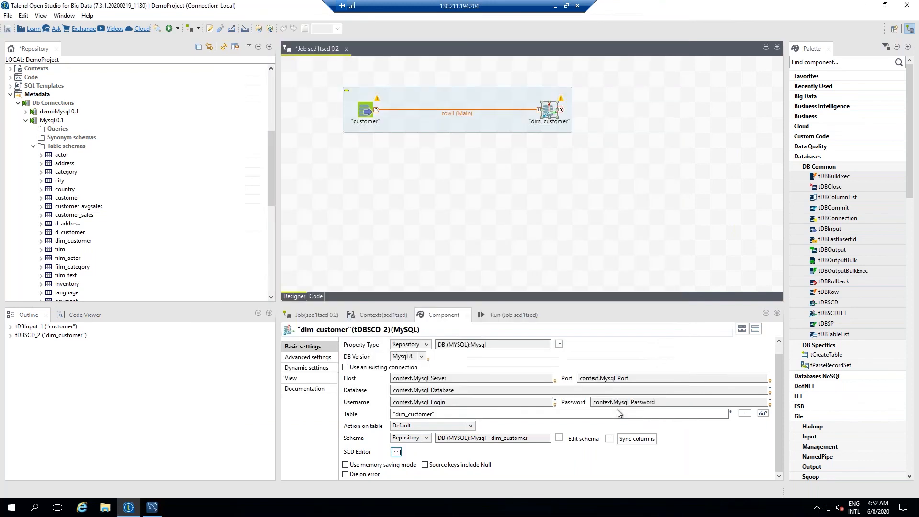
# - Save the scd1tscd job and open its run view
pyautogui.click(8, 29)
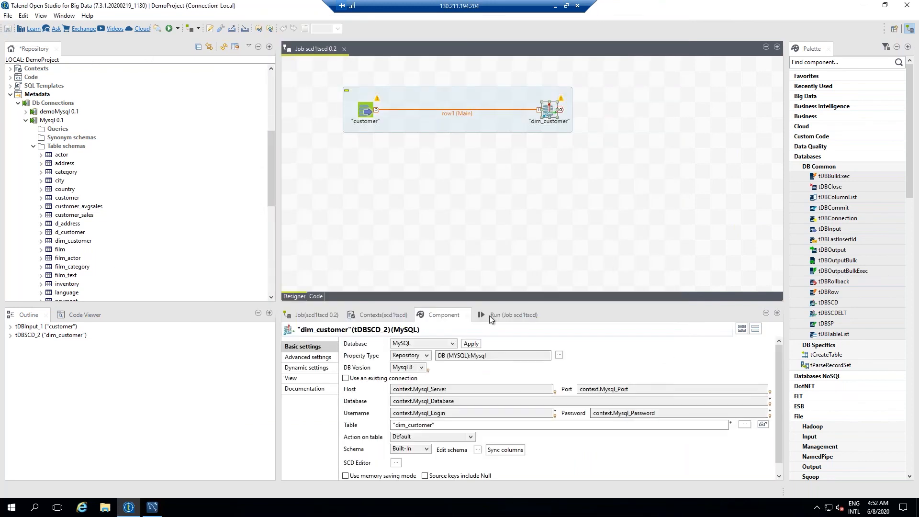
pyautogui.click(489, 316)
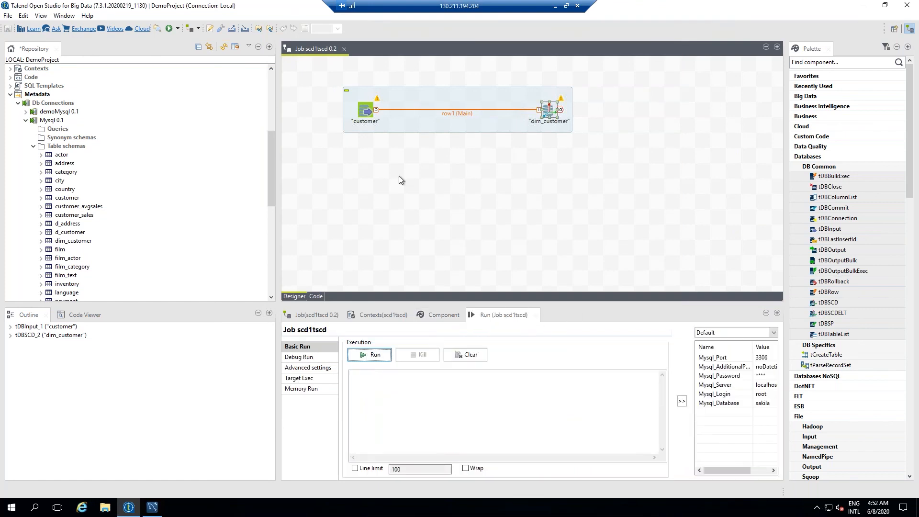
pyautogui.click(52, 120)
pyautogui.click(26, 121)
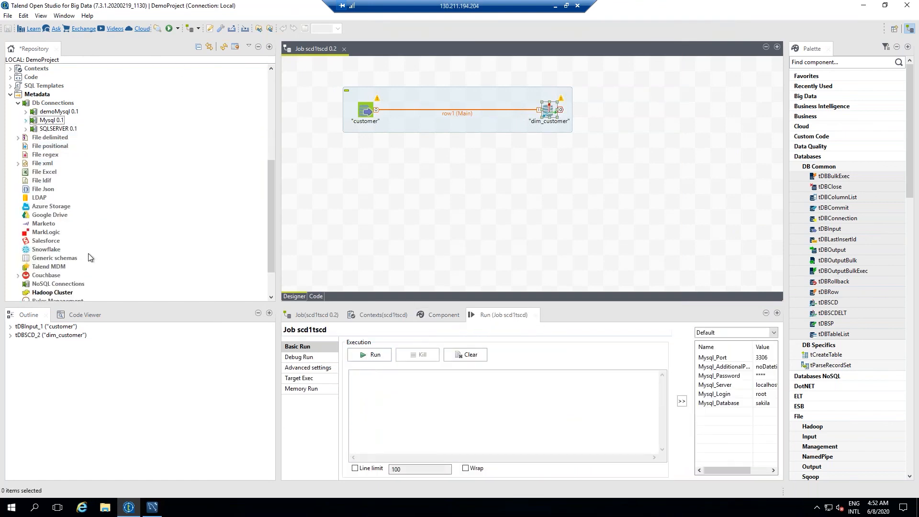
pyautogui.click(268, 142)
pyautogui.rightClick(51, 129)
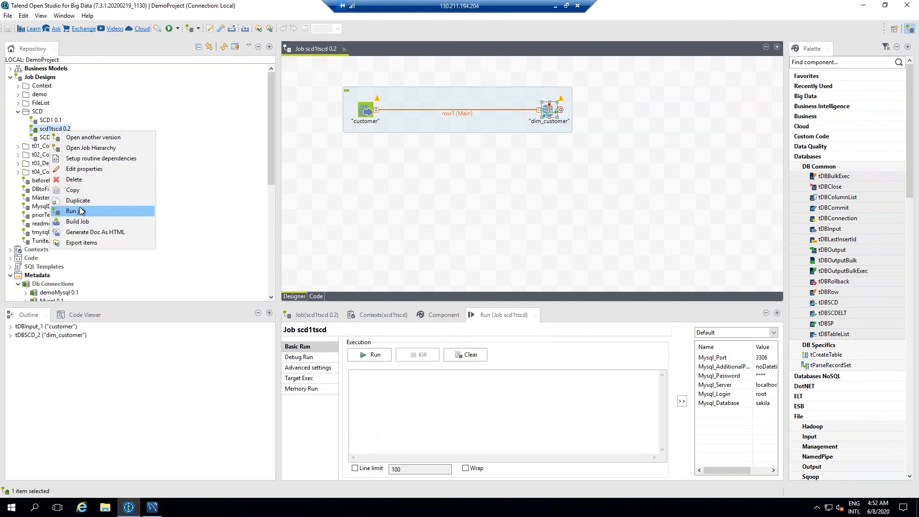
pyautogui.click(87, 222)
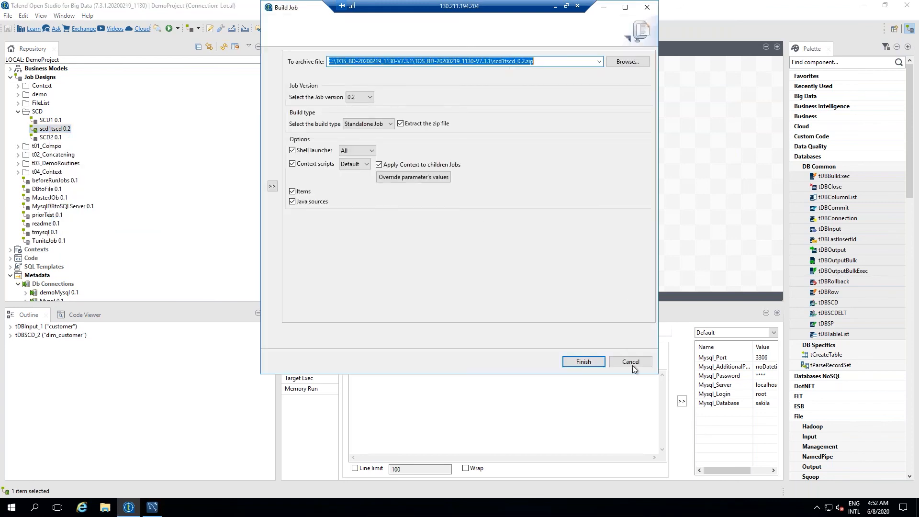
pyautogui.click(630, 361)
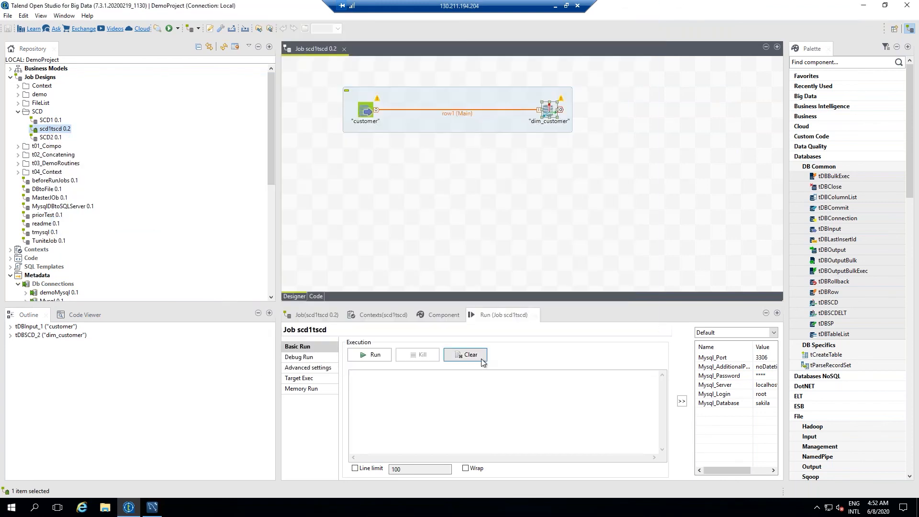